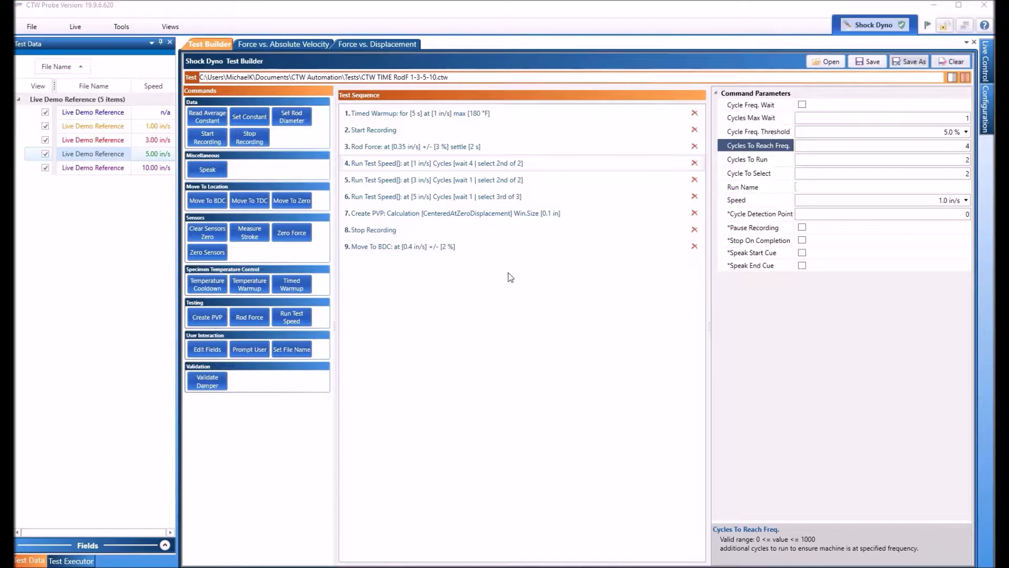
Step: Load the Address field set into the Start Recording step's command parameters
{"action": "left_click", "coordinate": [384, 131]}
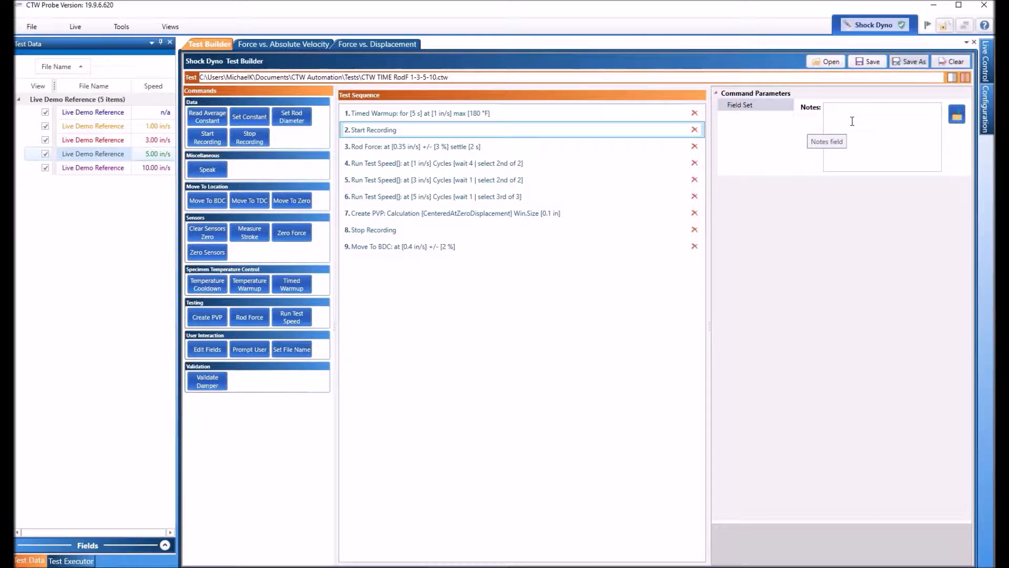
{"action": "left_click", "coordinate": [867, 123]}
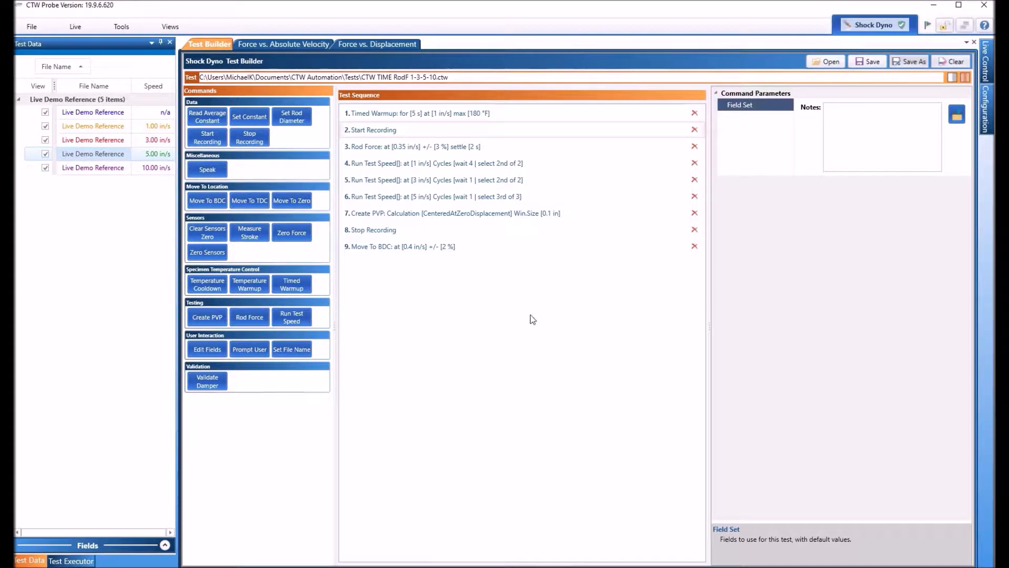
{"action": "left_click", "coordinate": [848, 160]}
{"action": "left_click", "coordinate": [957, 119]}
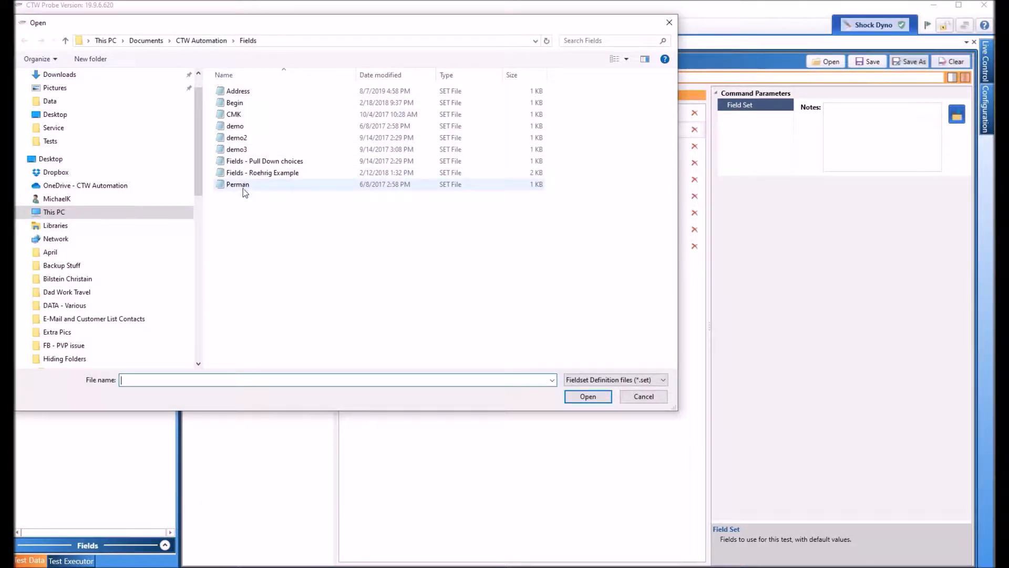
{"action": "left_click", "coordinate": [238, 92]}
{"action": "left_click", "coordinate": [586, 396]}
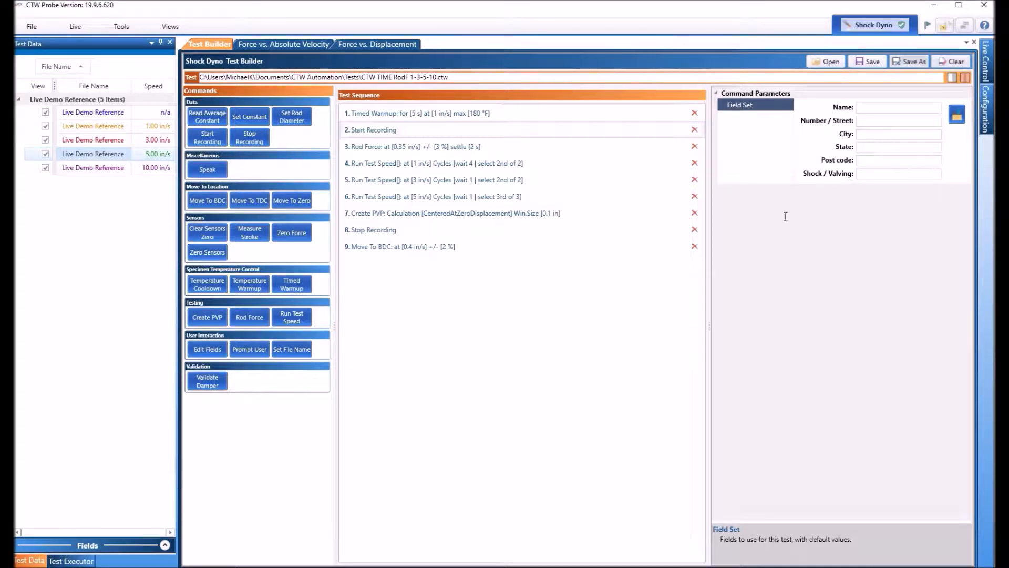
Step: Add an Edit Fields command to the test sequence and move it to position 3, after Start Recording
{"action": "left_click", "coordinate": [207, 352]}
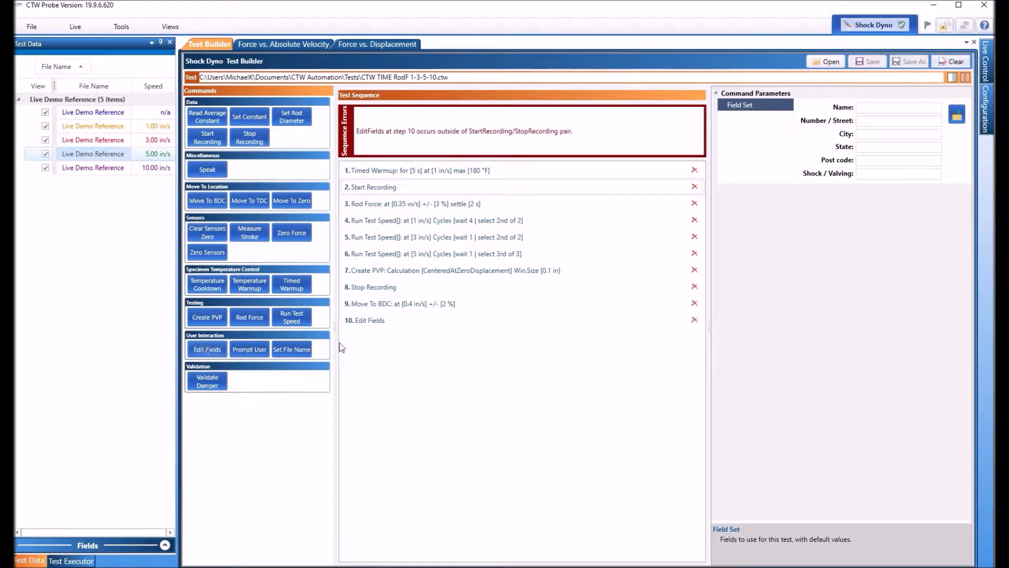
{"action": "left_click", "coordinate": [496, 321]}
{"action": "left_click_drag", "start_coordinate": [498, 322], "coordinate": [500, 191]}
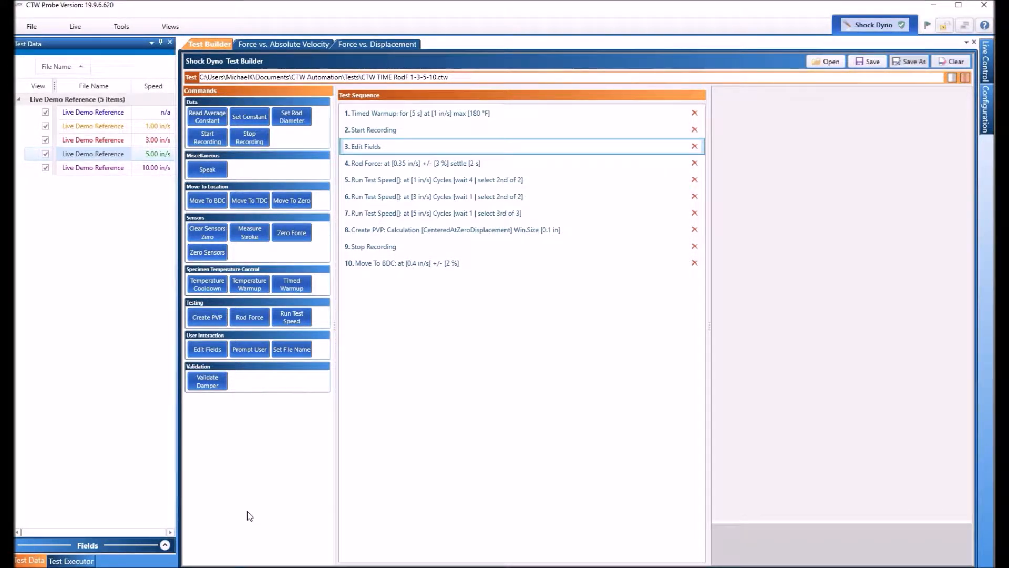
Step: Add a Set File Name command and move it to position 4, right after Edit Fields
{"action": "left_click", "coordinate": [293, 348]}
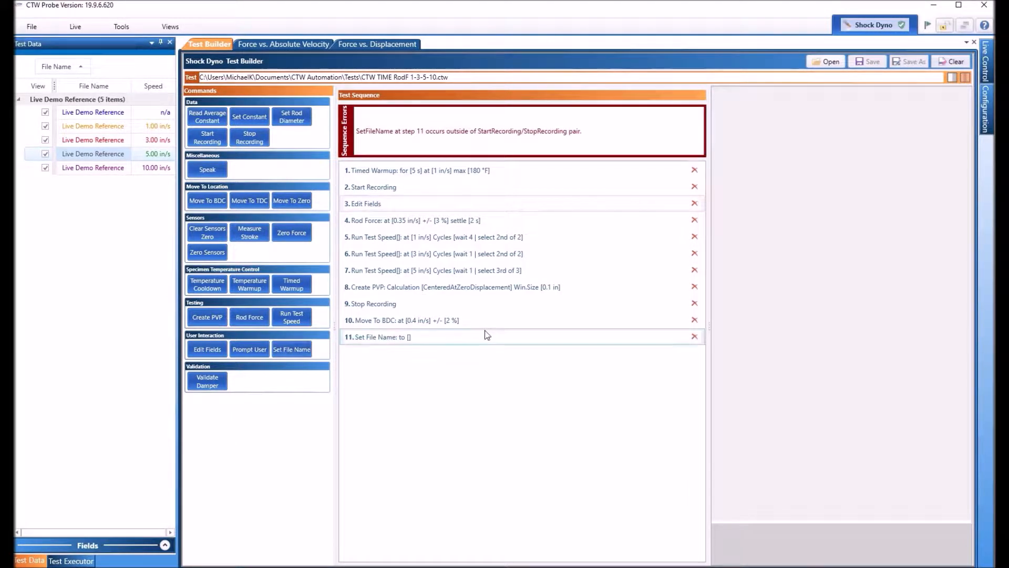
{"action": "mouse_move", "coordinate": [500, 339]}
{"action": "left_mouse_down"}
{"action": "mouse_move", "coordinate": [497, 180]}
{"action": "mouse_move", "coordinate": [499, 201]}
{"action": "left_mouse_up"}
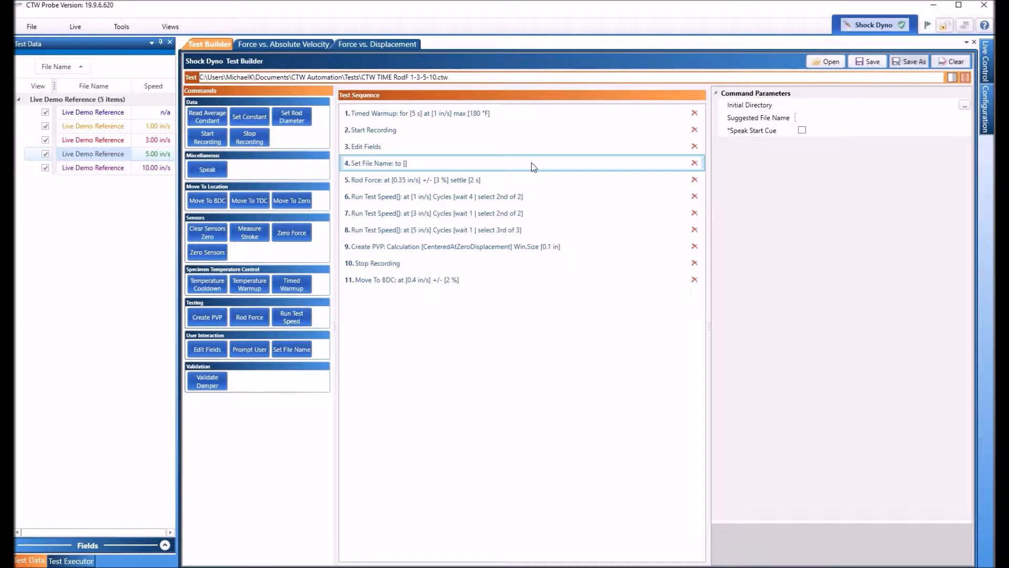
{"action": "left_click", "coordinate": [421, 148]}
{"action": "left_click", "coordinate": [462, 132]}
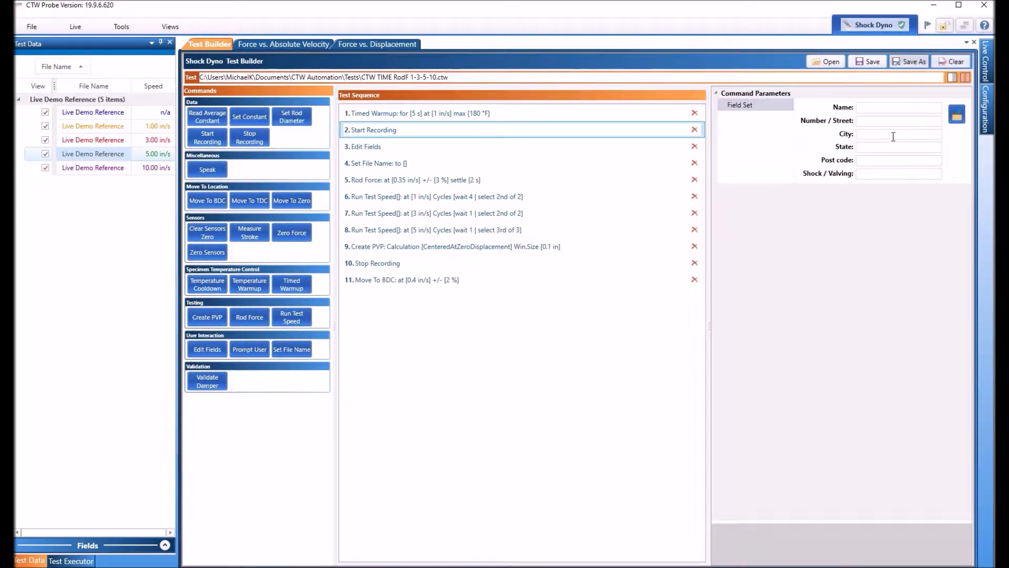
{"action": "left_click", "coordinate": [456, 166]}
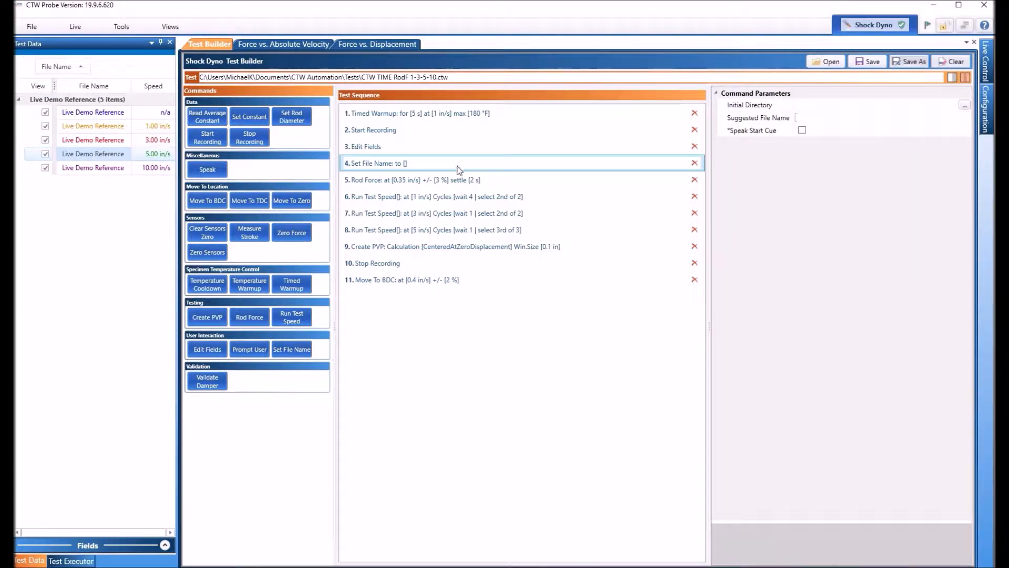
Step: Set the Set File Name step's suggested file name to Bilstein 1 and save the test
{"action": "left_click", "coordinate": [836, 116]}
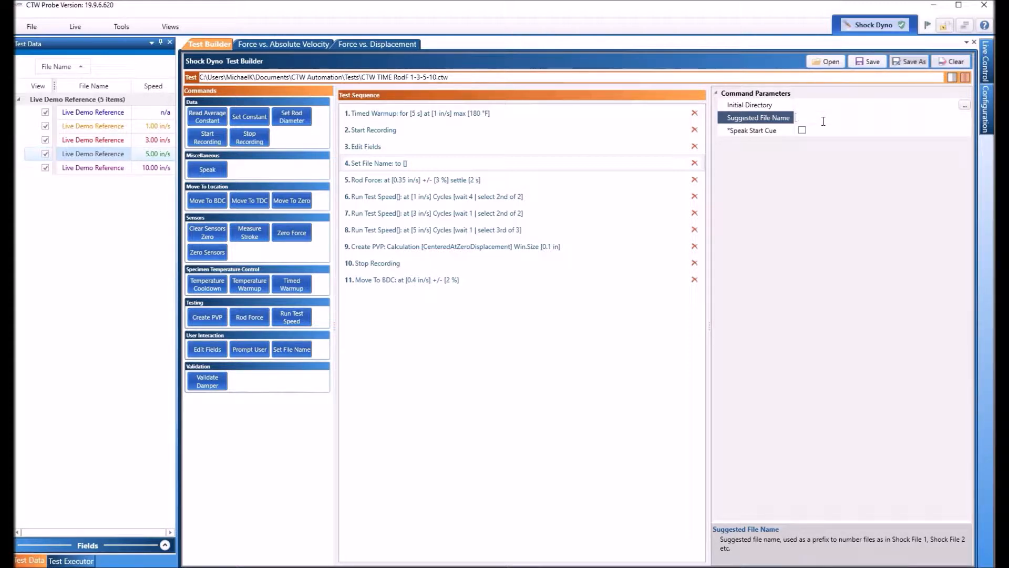
{"action": "type", "text": "Bilstein 1"}
{"action": "left_click", "coordinate": [873, 62]}
Step: Execute the test from the Test Executor and confirm that the machine is safe to move
{"action": "left_click", "coordinate": [73, 561]}
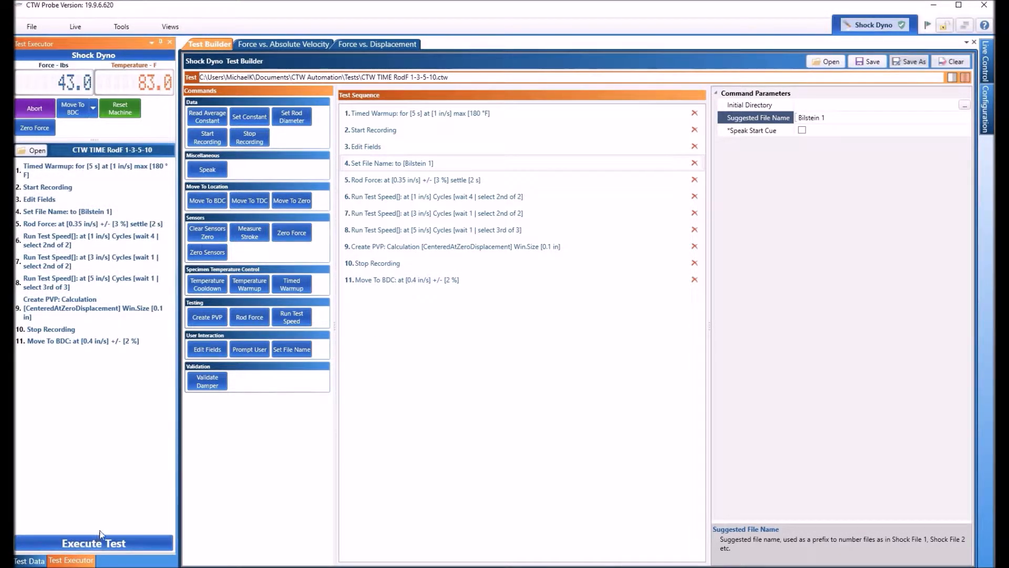
{"action": "left_click", "coordinate": [95, 541]}
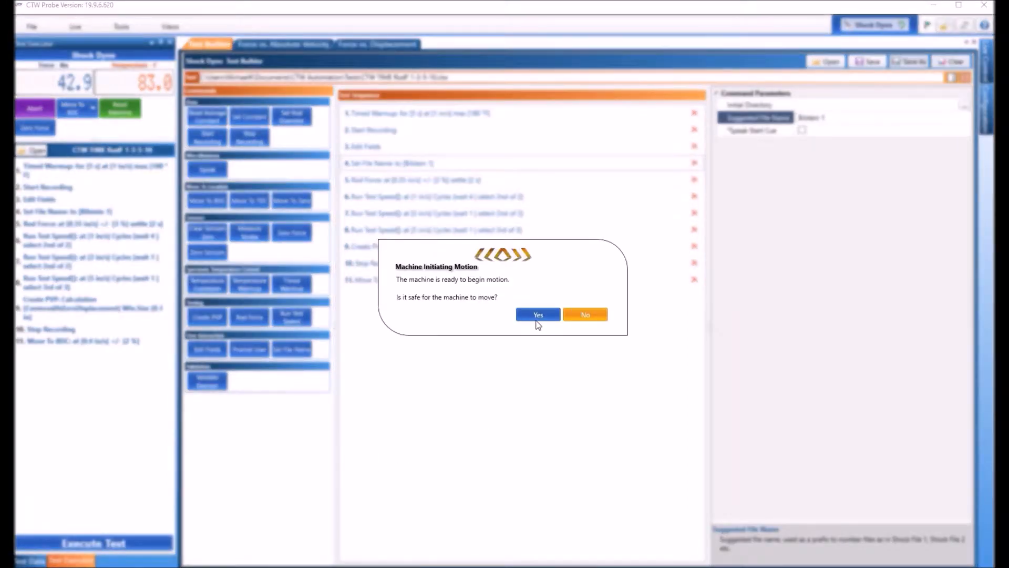
{"action": "key", "text": "Return"}
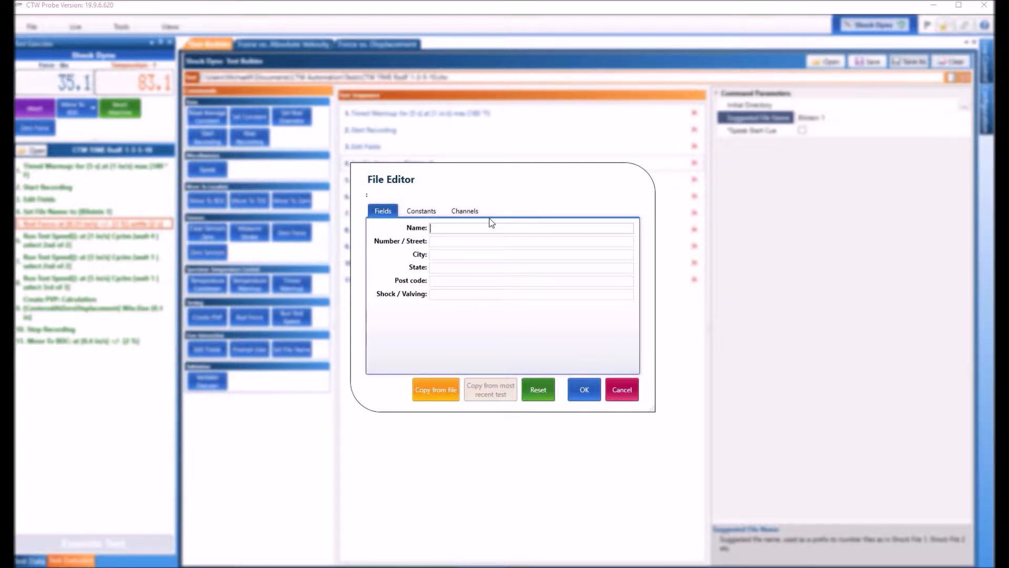
Step: Enter CTW as the name and fill in the company's street address, city, state and post code fields
{"action": "type", "text": "TW"}
{"action": "key", "text": "Tab"}
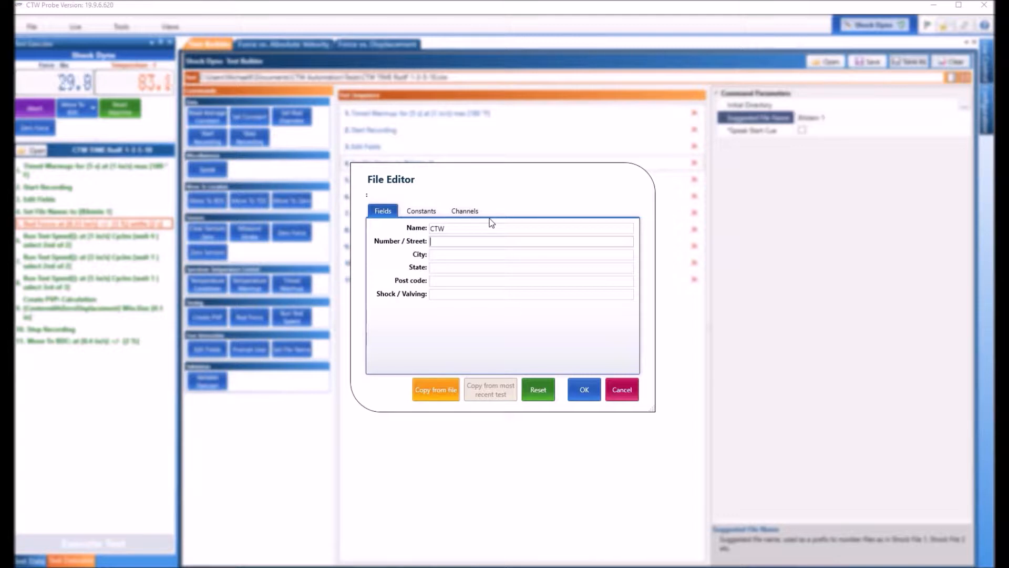
{"action": "type", "text": "100 Lexington Parkway"}
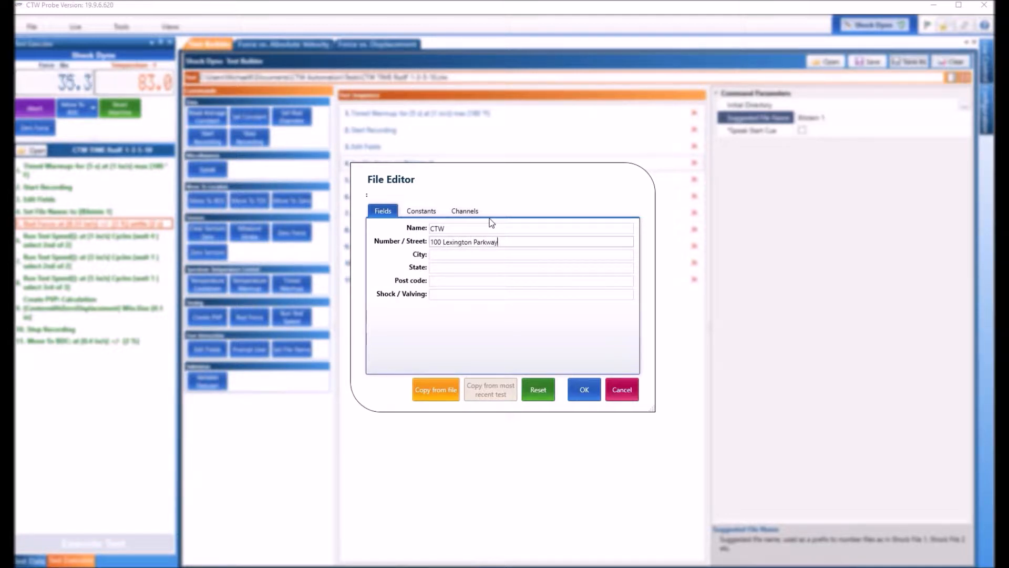
{"action": "key", "text": "Tab"}
{"action": "type", "text": "Lexington"}
{"action": "key", "text": "Tab"}
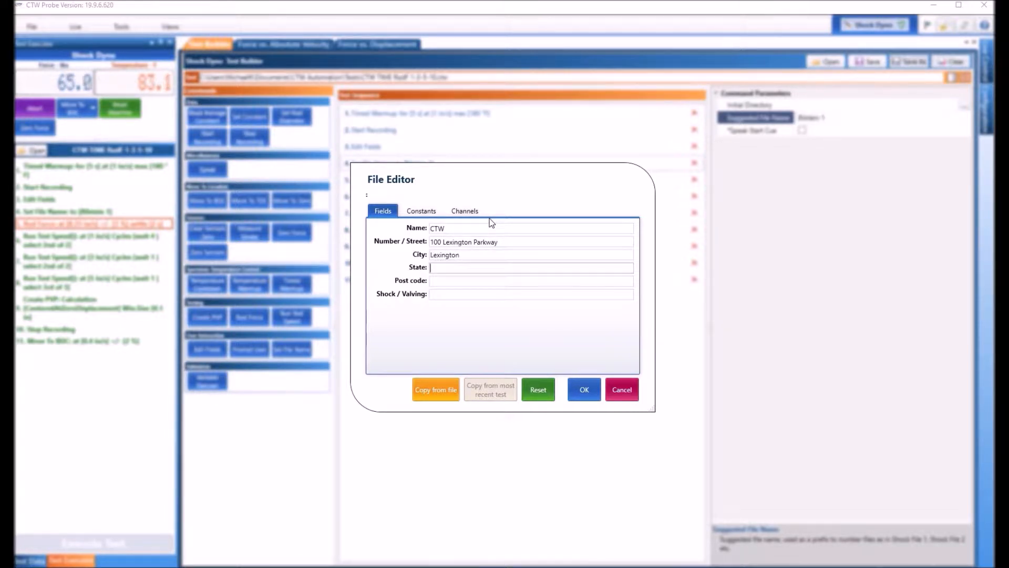
{"action": "type", "text": "NC"}
{"action": "key", "text": "Tab"}
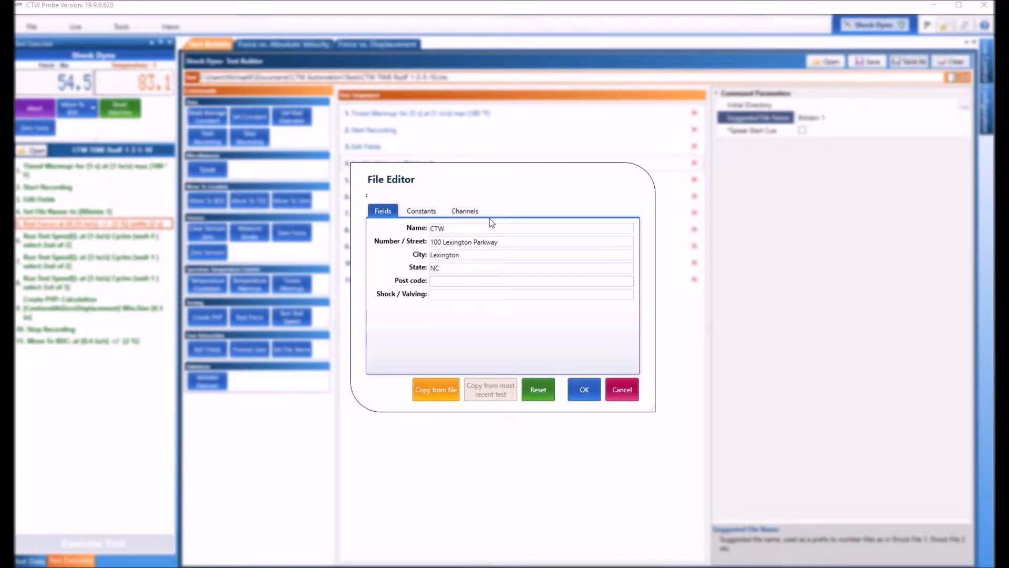
{"action": "type", "text": "27295"}
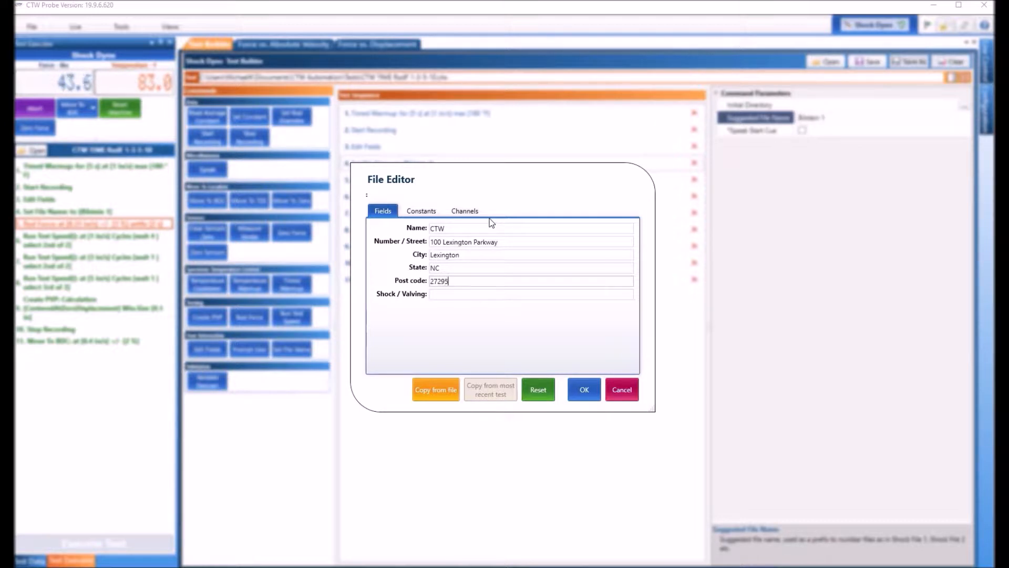
Step: Set the Shock / Valving field to c/d digressive and confirm the file editor
{"action": "left_click", "coordinate": [467, 297]}
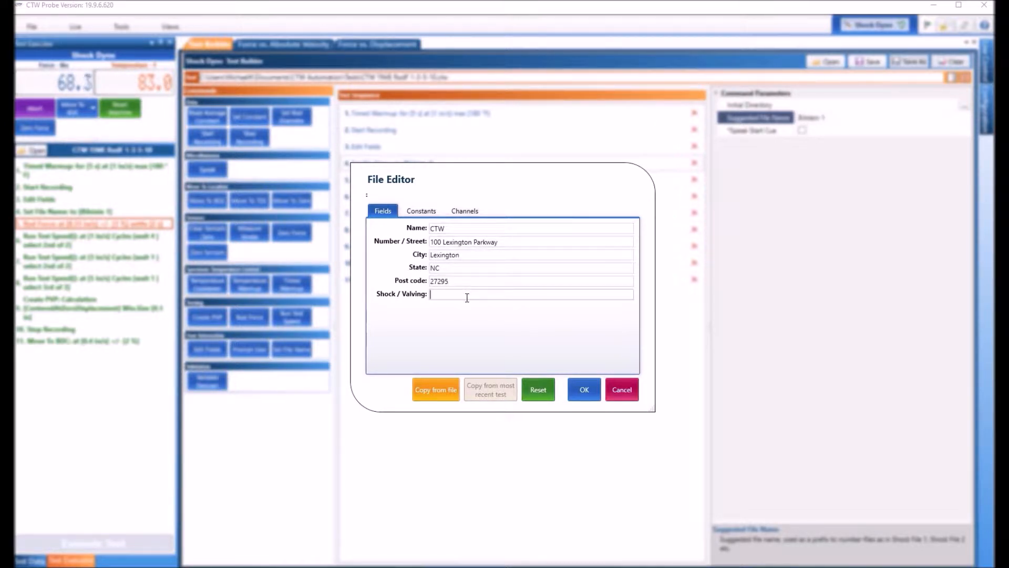
{"action": "type", "text": "c/d digressive"}
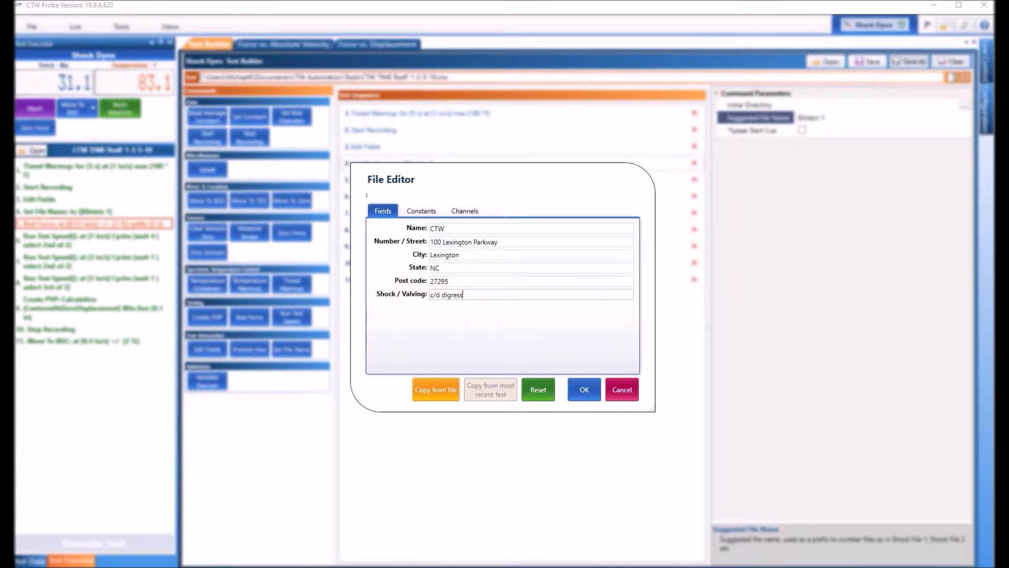
{"action": "left_click", "coordinate": [584, 389]}
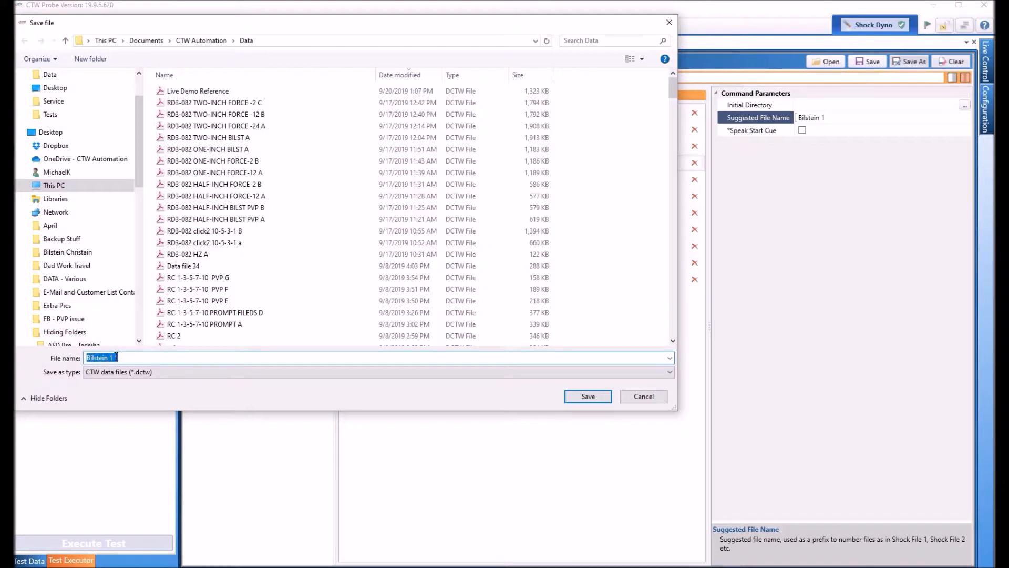
Step: Save the test data file as Bilstein rf a
{"action": "left_click", "coordinate": [124, 358]}
{"action": "key", "text": "BackSpace"}
{"action": "key", "text": "BackSpace"}
{"action": "type", "text": "rf a"}
{"action": "key", "text": "Return"}
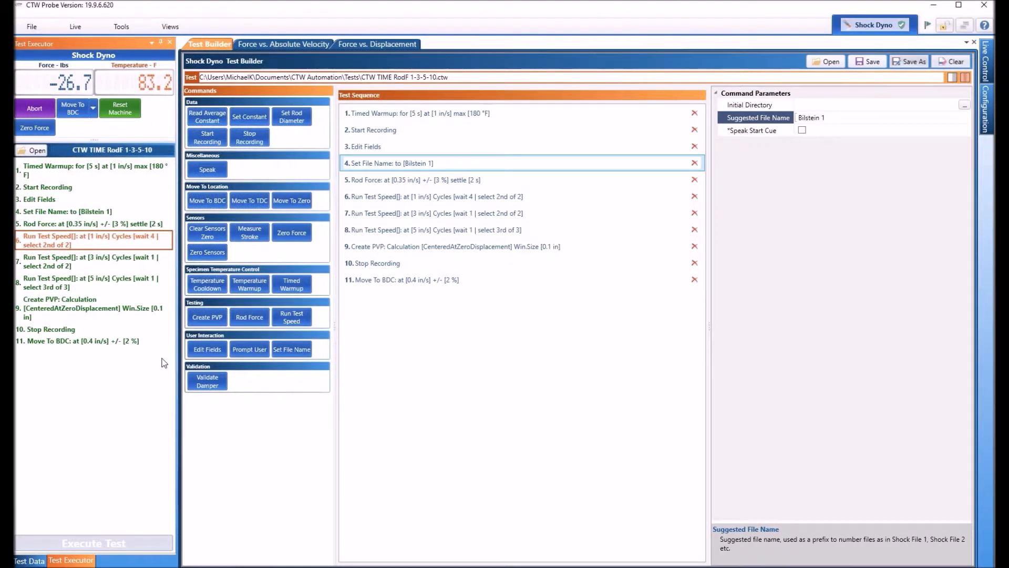
Step: Show the Force vs. Absolute Velocity plot and hide all five Live Demo Reference curves
{"action": "left_click", "coordinate": [293, 43]}
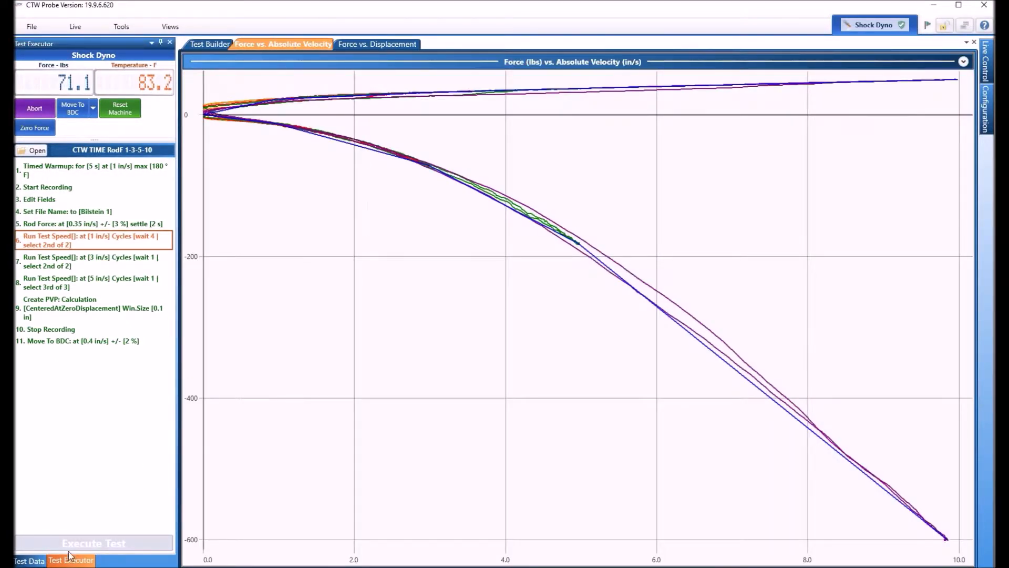
{"action": "left_click", "coordinate": [37, 560]}
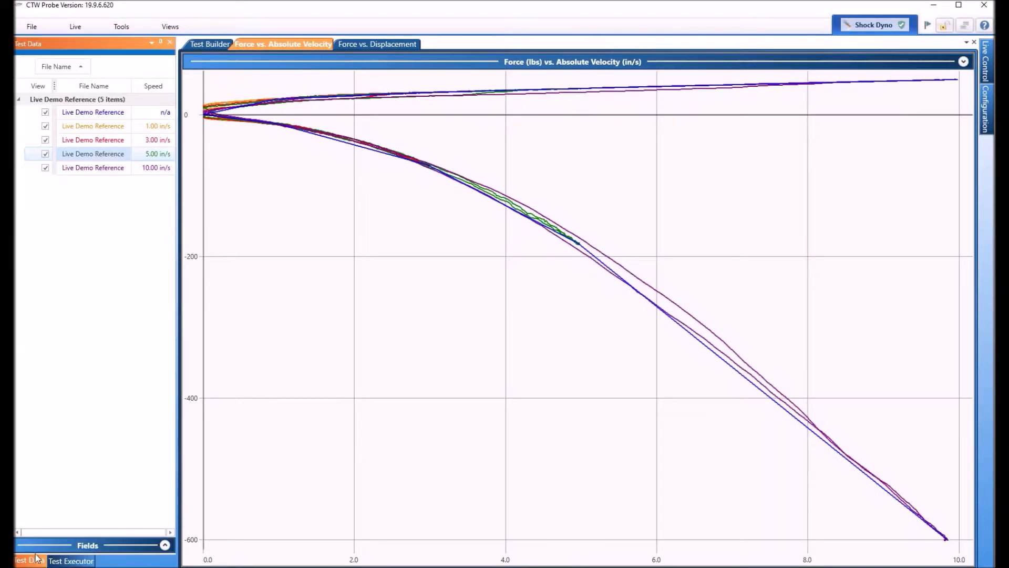
{"action": "left_click", "coordinate": [45, 112]}
{"action": "left_click", "coordinate": [46, 126]}
{"action": "left_click", "coordinate": [45, 140]}
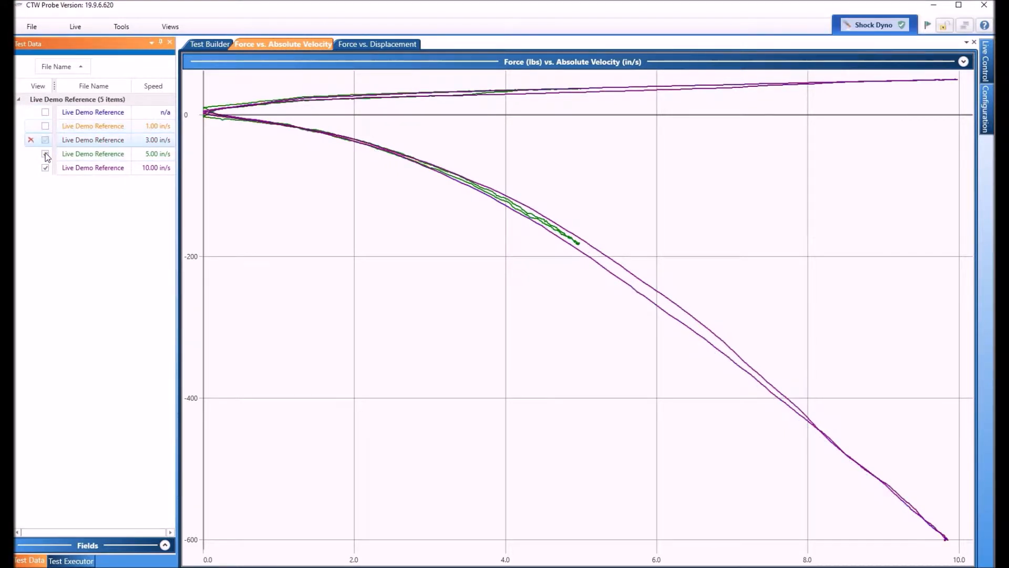
{"action": "left_click", "coordinate": [45, 153]}
{"action": "left_click", "coordinate": [45, 168]}
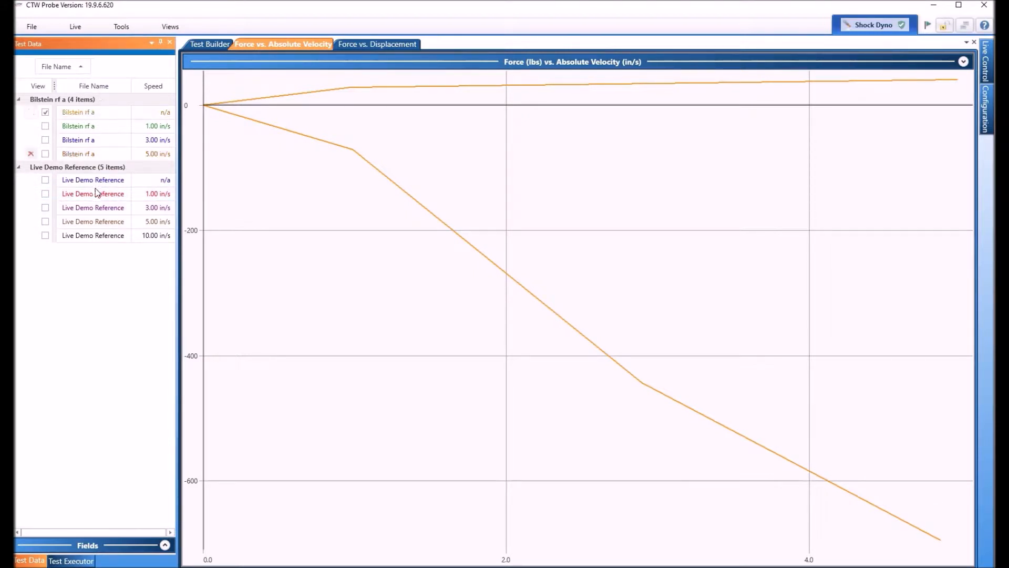
Step: Show the 1.00, 3.00 and 5.00 in/s Bilstein rf a curves on the plot
{"action": "left_click", "coordinate": [45, 126]}
{"action": "left_click", "coordinate": [45, 140]}
{"action": "left_click", "coordinate": [46, 154]}
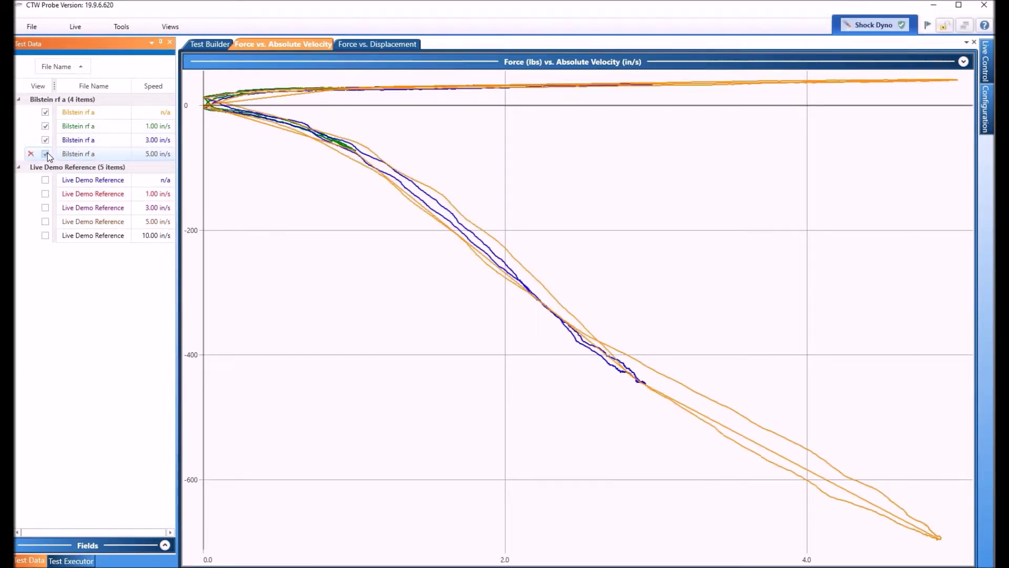
Step: Open the field editor of the 1.00 in/s Bilstein rf a file to review its fields, then close it
{"action": "right_click", "coordinate": [92, 129]}
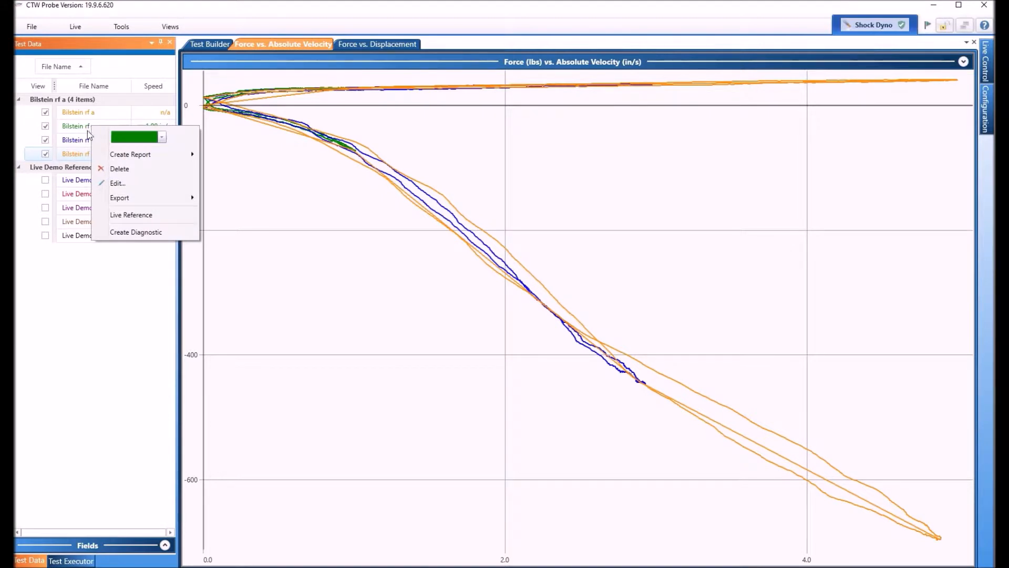
{"action": "left_click", "coordinate": [119, 184]}
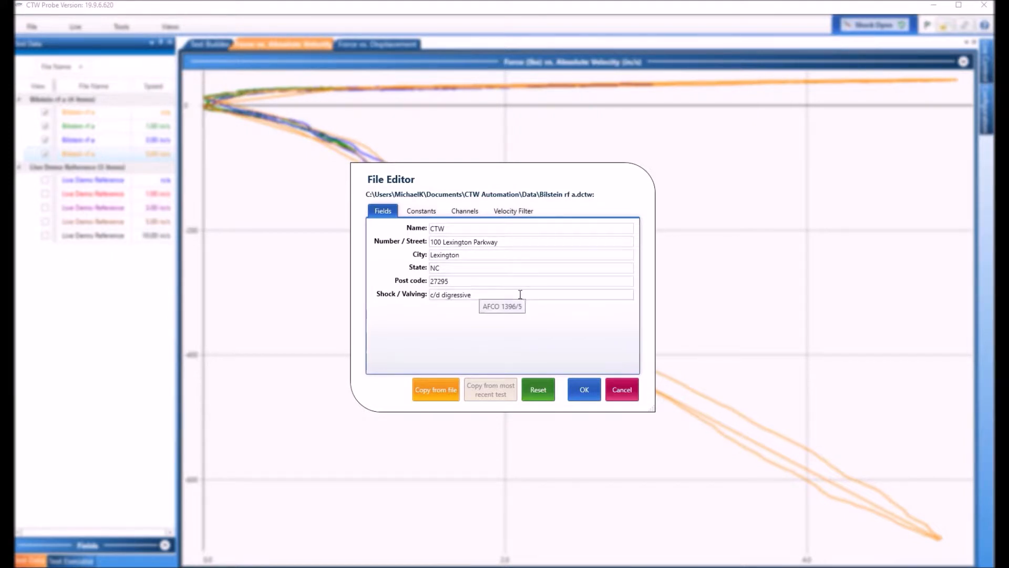
{"action": "left_click", "coordinate": [585, 390]}
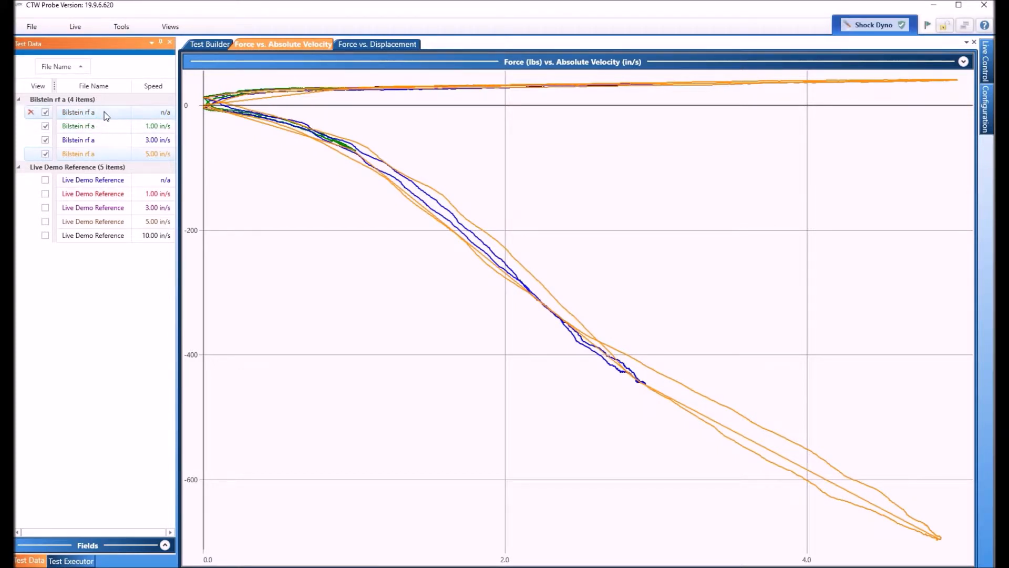
Step: Create a report for the selected 1.00 in/s Bilstein rf a test
{"action": "left_click", "coordinate": [103, 131]}
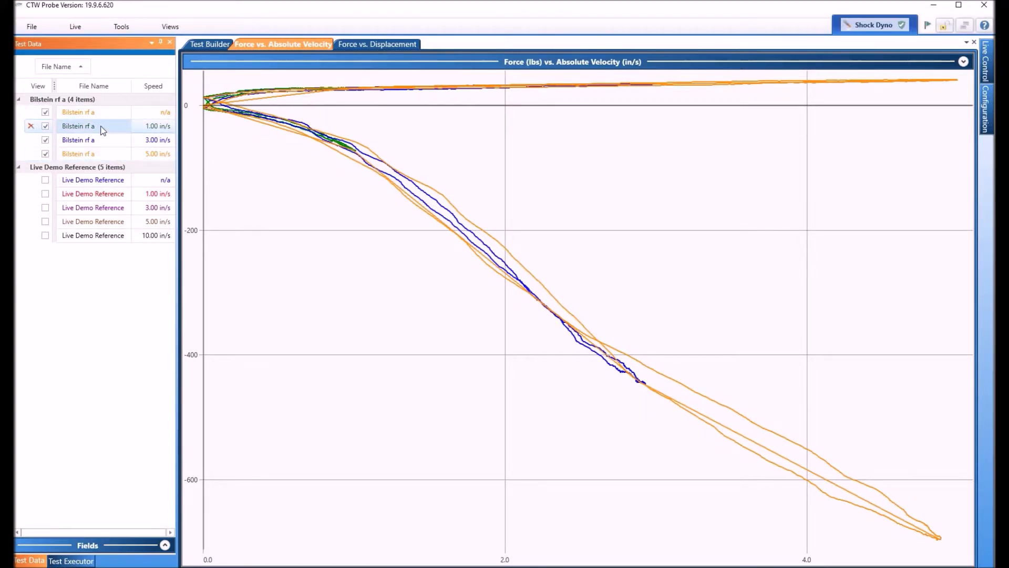
{"action": "right_click", "coordinate": [103, 132]}
{"action": "mouse_move", "coordinate": [146, 160]}
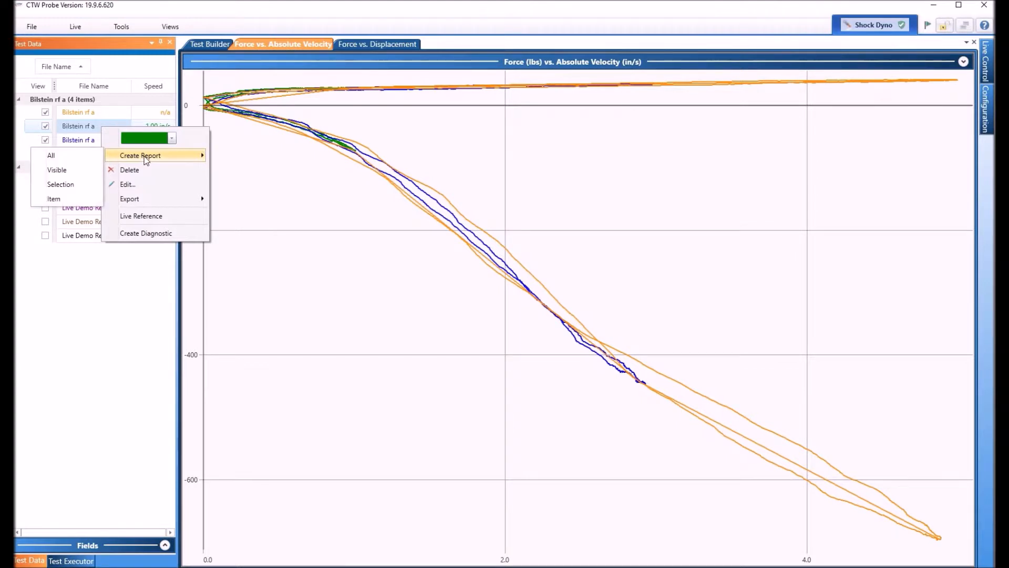
{"action": "left_click", "coordinate": [68, 185]}
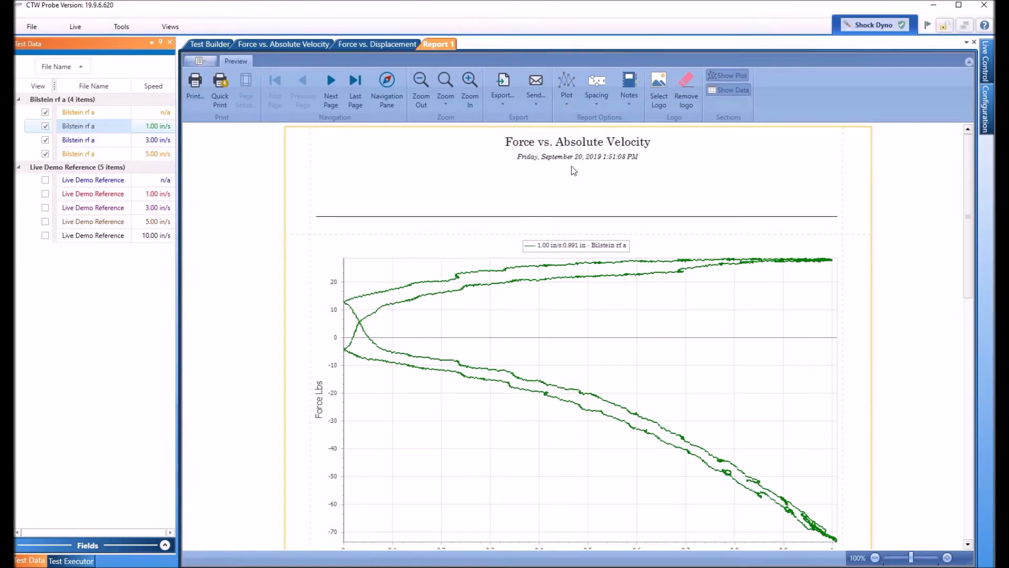
{"action": "scroll", "coordinate": [570, 174], "scroll_direction": "down", "scroll_amount": 2}
{"action": "scroll", "coordinate": [569, 253], "scroll_direction": "down", "scroll_amount": 7}
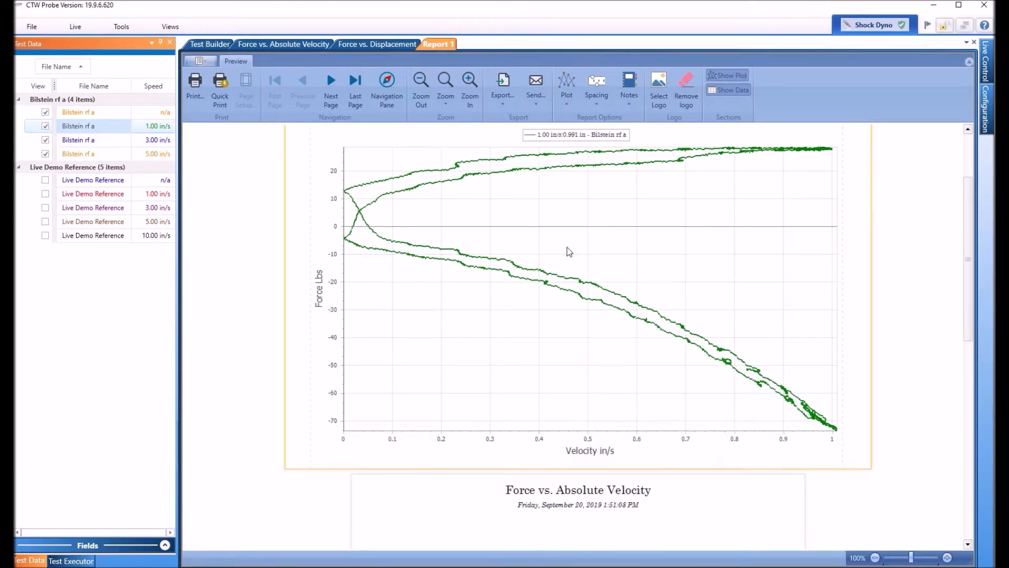
{"action": "scroll", "coordinate": [568, 252], "scroll_direction": "down", "scroll_amount": 8}
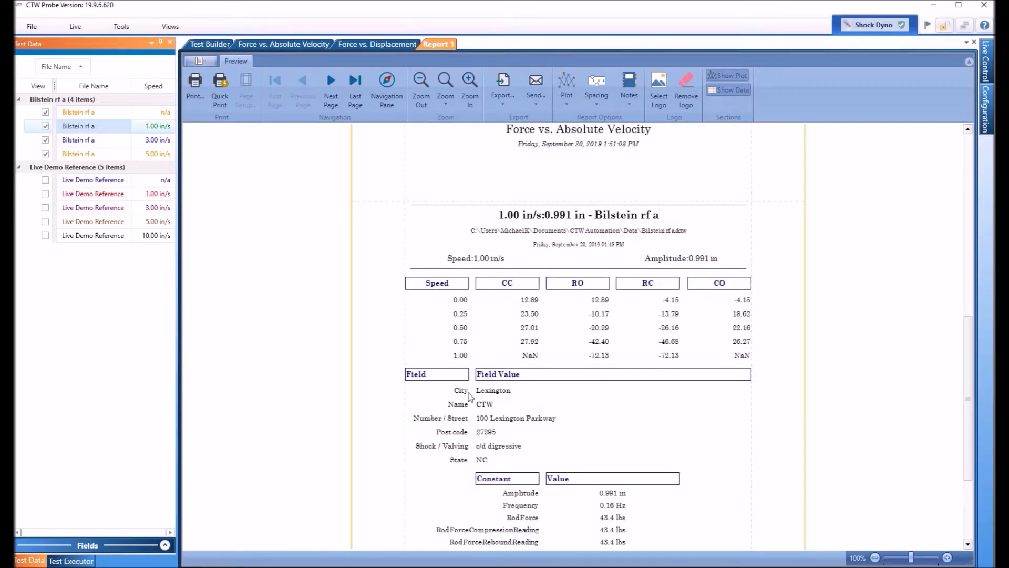
Step: Load the 'Fields - Roehrig Example' field set into the test's Edit Fields command
{"action": "scroll", "coordinate": [702, 432], "scroll_direction": "down", "scroll_amount": 5}
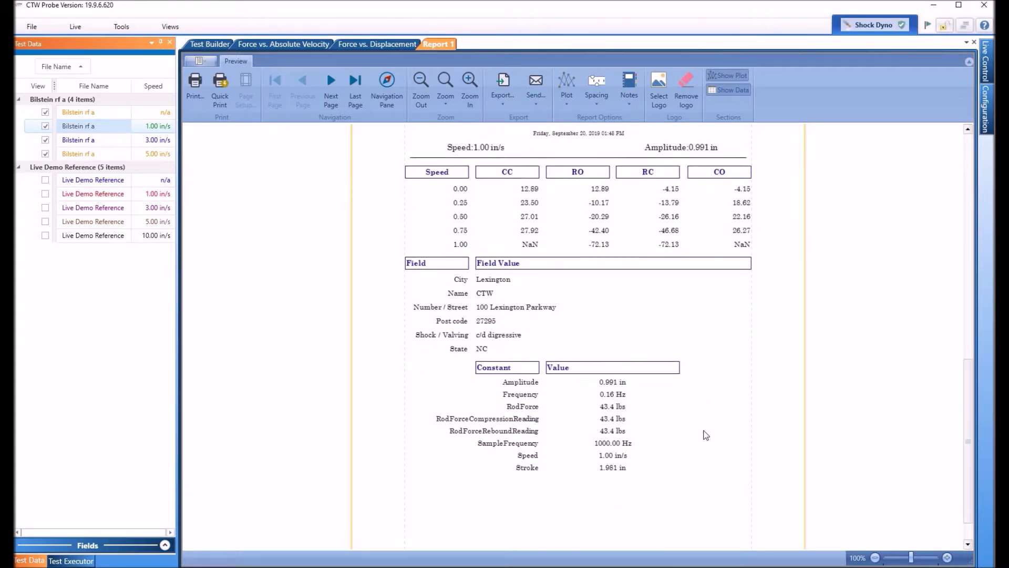
{"action": "scroll", "coordinate": [689, 395], "scroll_direction": "up", "scroll_amount": 5}
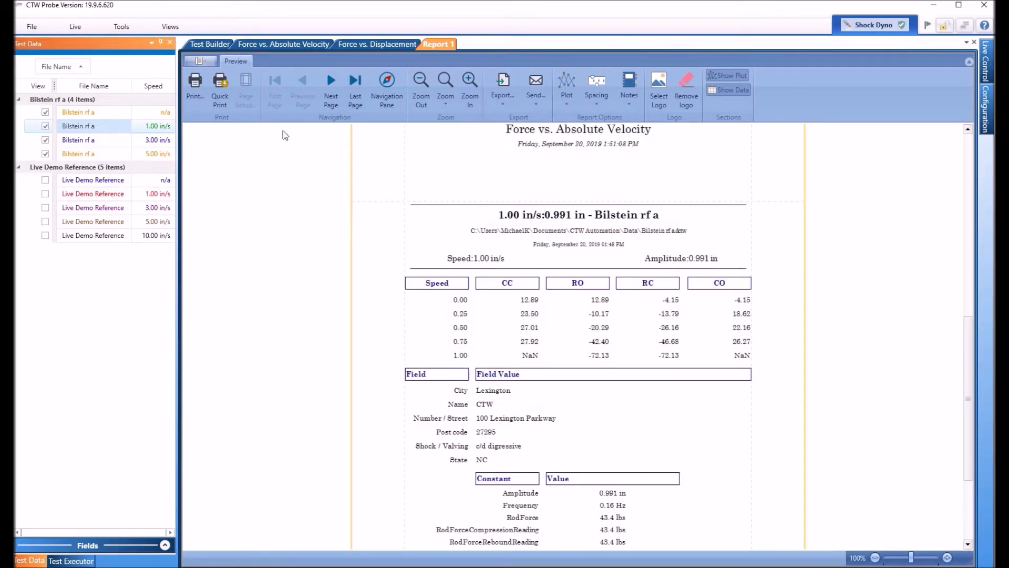
{"action": "left_click", "coordinate": [209, 43]}
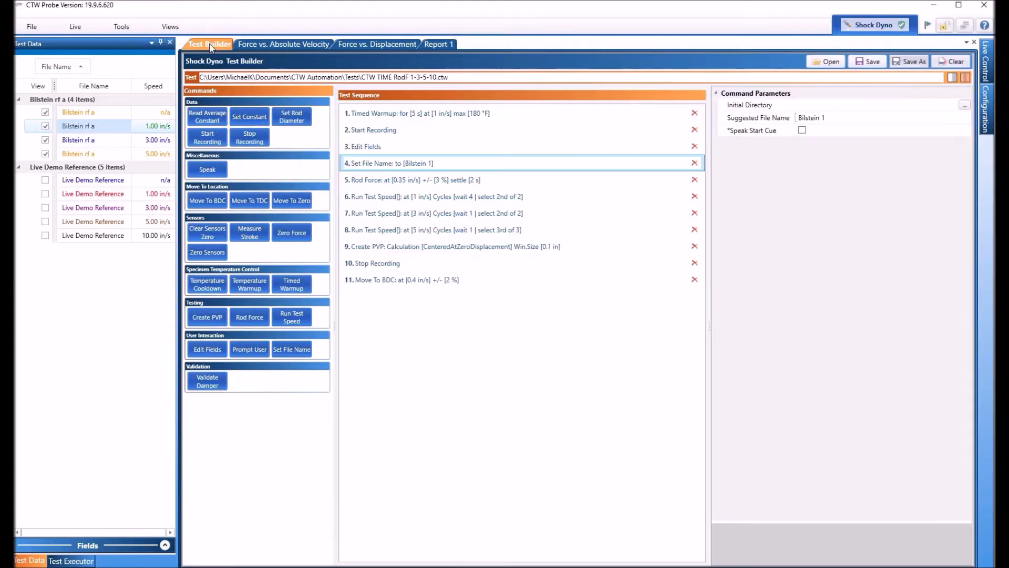
{"action": "left_click", "coordinate": [444, 130]}
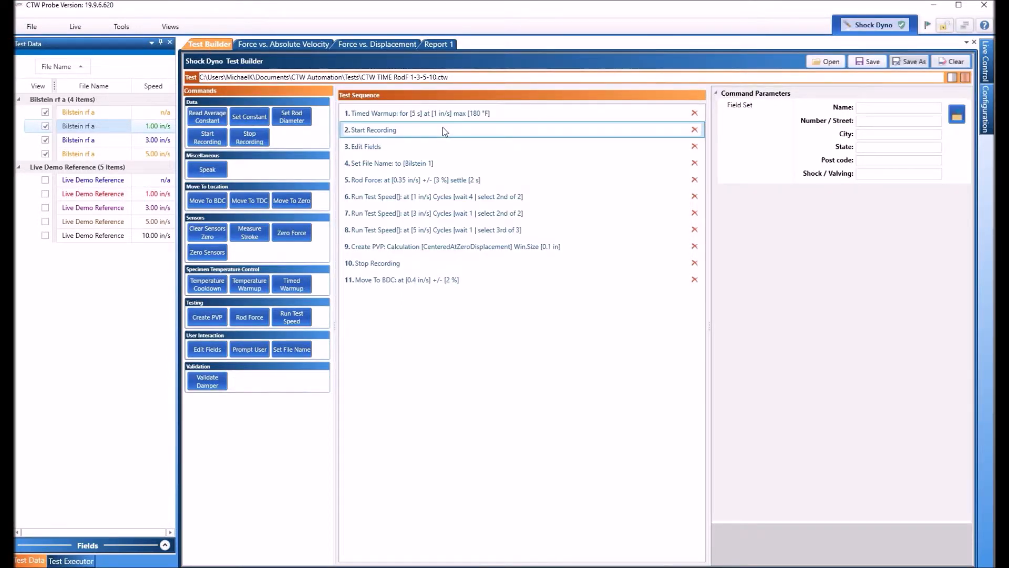
{"action": "left_click", "coordinate": [956, 117]}
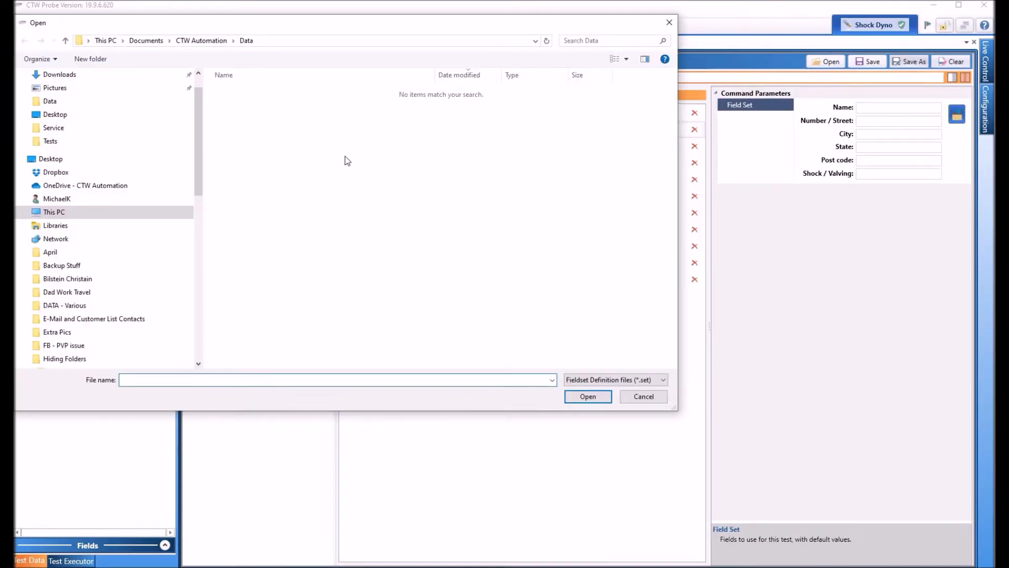
{"action": "left_click", "coordinate": [208, 42]}
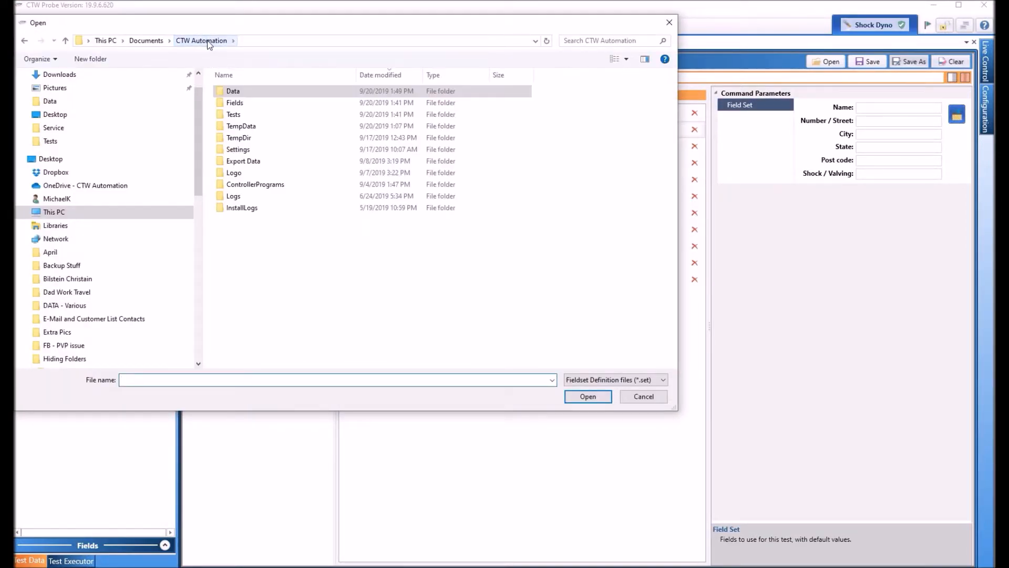
{"action": "double_click", "coordinate": [237, 103]}
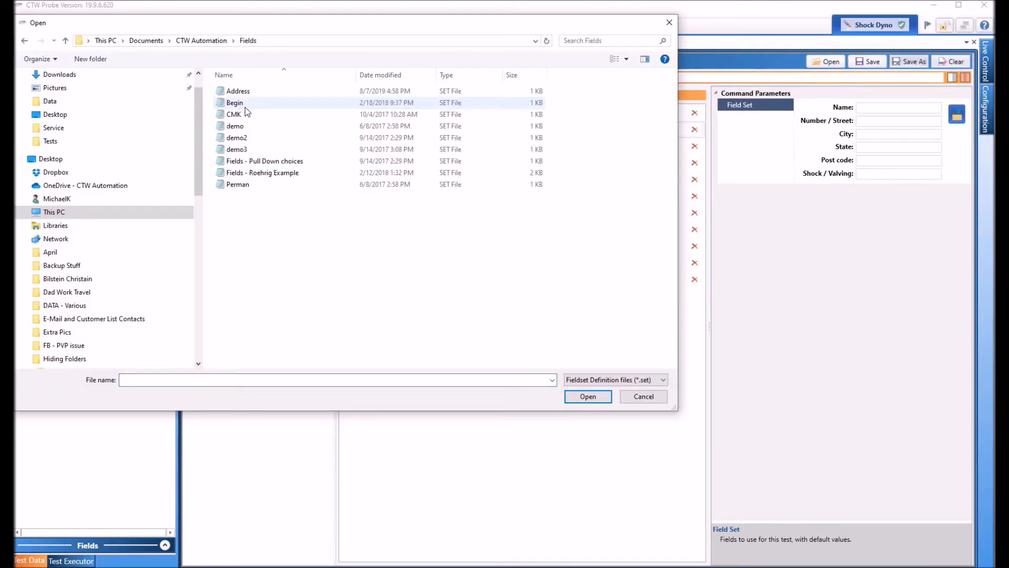
{"action": "left_click", "coordinate": [265, 174]}
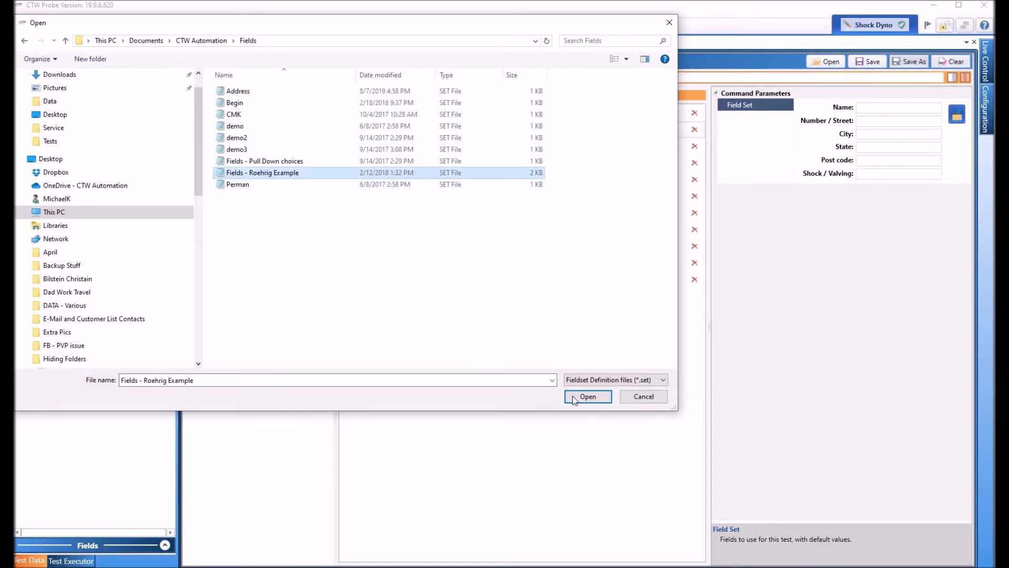
{"action": "left_click", "coordinate": [600, 398]}
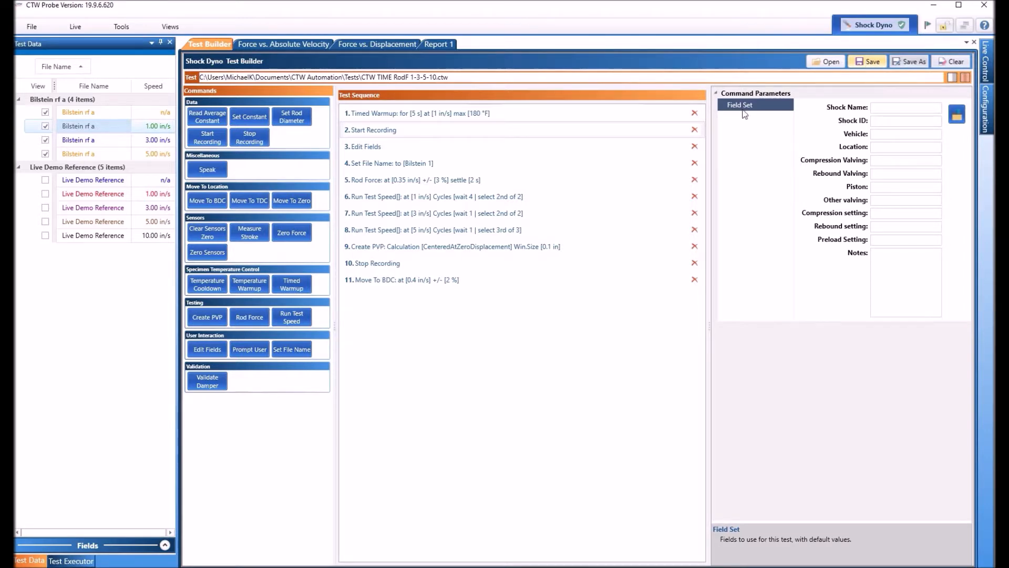
Step: Execute the test from the test executor and confirm the machine is safe to move
{"action": "left_click", "coordinate": [82, 561]}
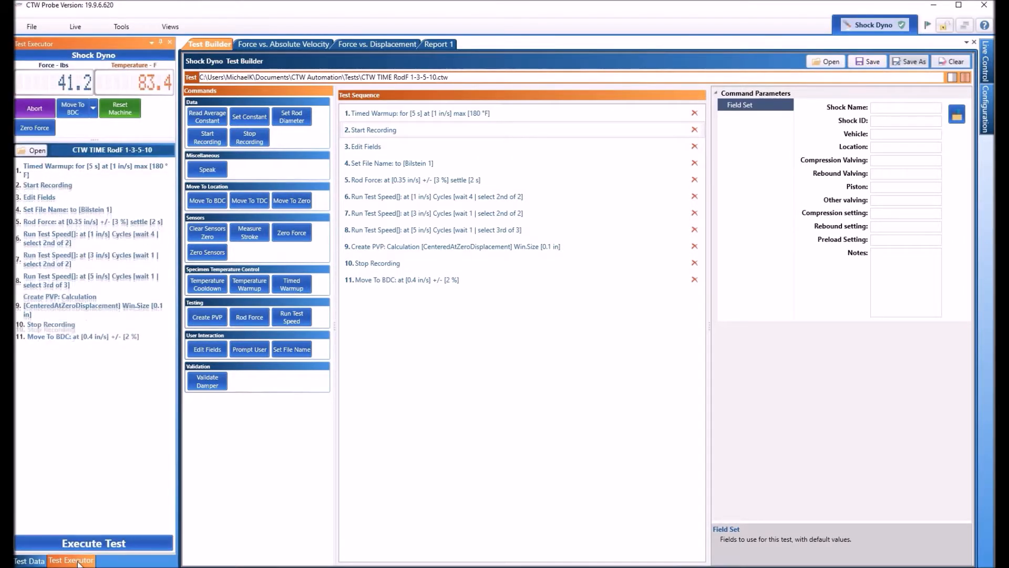
{"action": "left_click", "coordinate": [90, 545]}
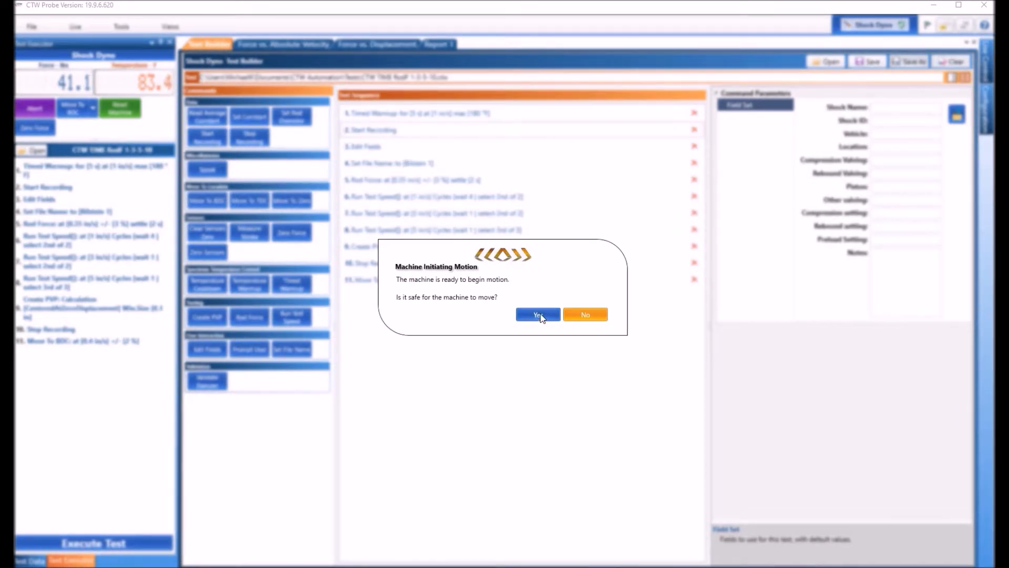
{"action": "left_click", "coordinate": [538, 315]}
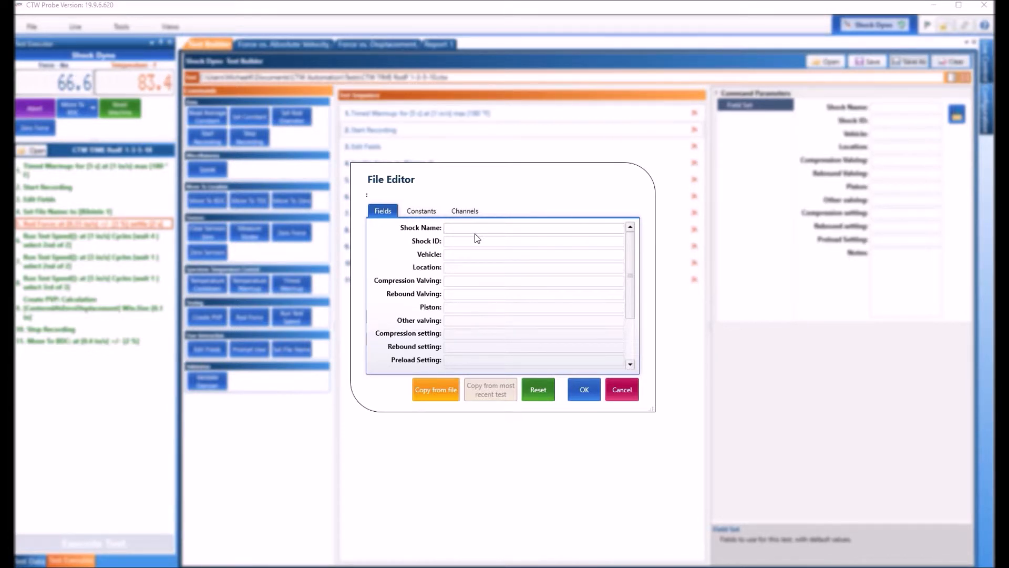
Step: Enter Shock Name Ohlins, Shock ID RR and Vehicle NSX in the prompted fields and accept them
{"action": "type", "text": "Ohlins"}
{"action": "key", "text": "Tab"}
{"action": "type", "text": "RR"}
{"action": "key", "text": "Tab"}
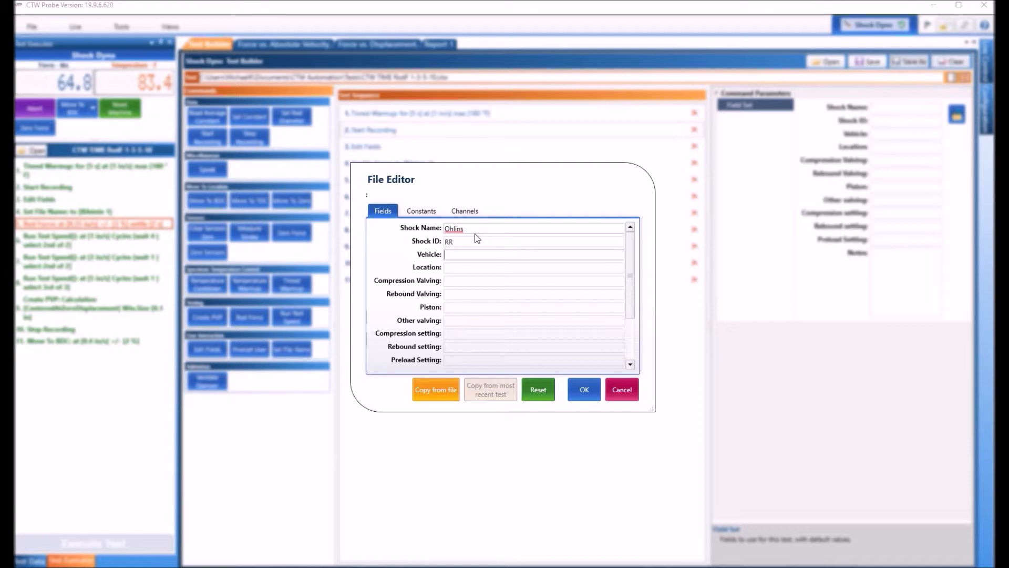
{"action": "type", "text": "NSX"}
{"action": "key", "text": "Tab"}
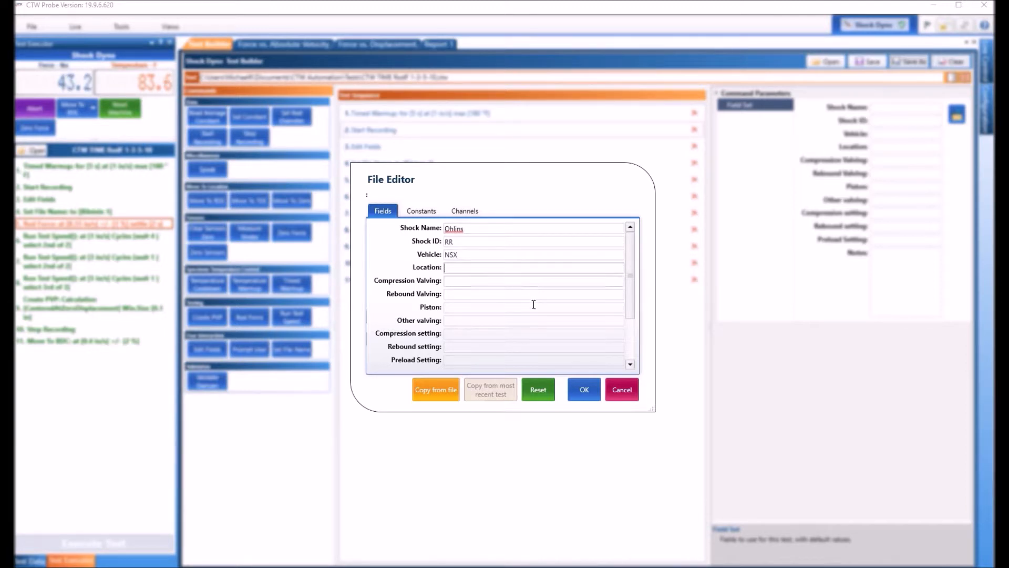
{"action": "left_click", "coordinate": [584, 390]}
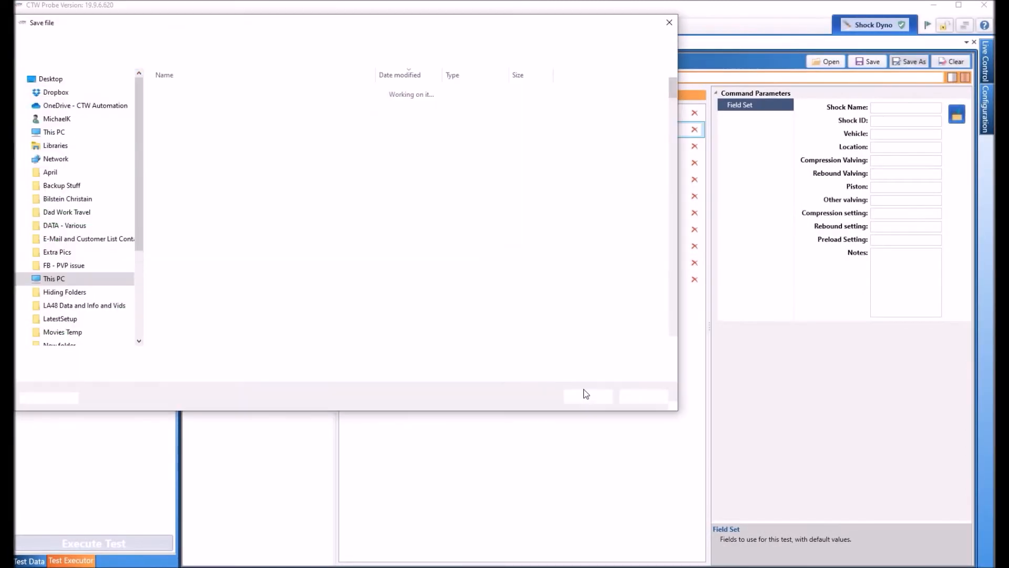
Step: Replace the suggested file name with DEMO FIELD VIDEO and save the test data
{"action": "left_click", "coordinate": [148, 361]}
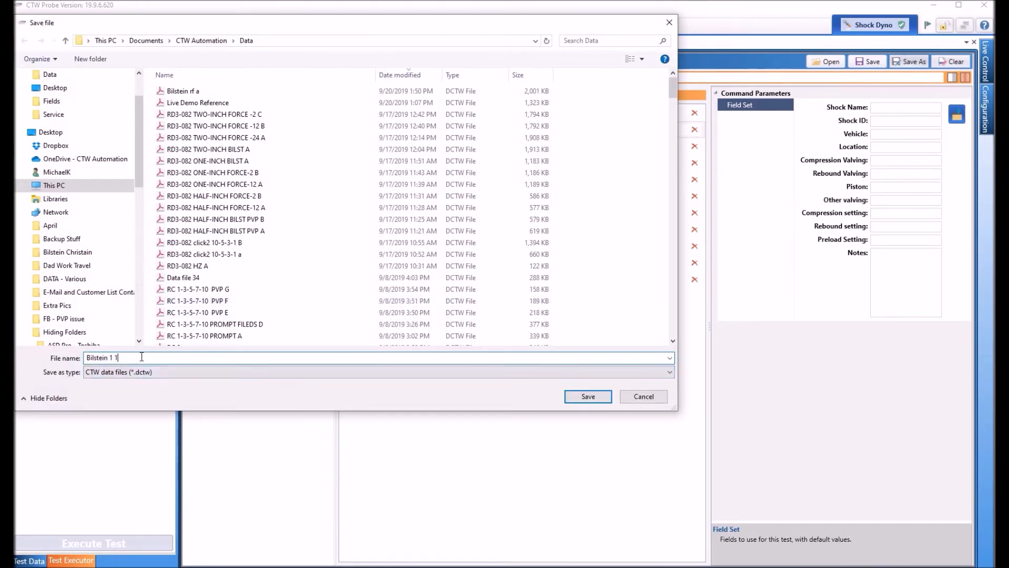
{"action": "key", "text": "BackSpace"}
{"action": "key", "text": "BackSpace"}
{"action": "key", "text": "BackSpace"}
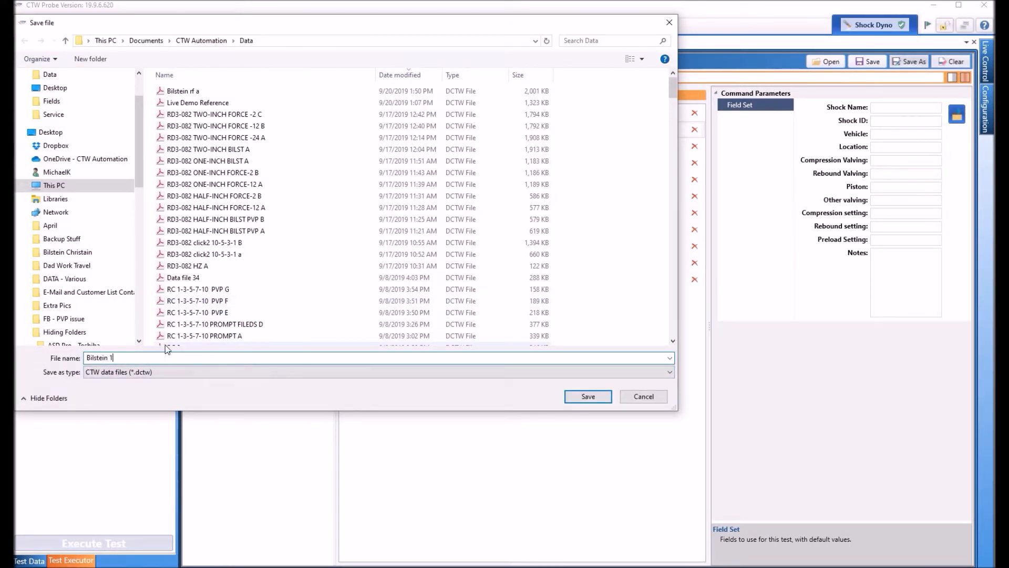
{"action": "key", "text": "BackSpace"}
{"action": "key", "text": "BackSpace"}
{"action": "key", "text": "BackSpace"}
{"action": "key", "text": "BackSpace"}
{"action": "key", "text": "BackSpace"}
{"action": "key", "text": "BackSpace"}
{"action": "key", "text": "BackSpace"}
{"action": "key", "text": "BackSpace"}
{"action": "key", "text": "BackSpace"}
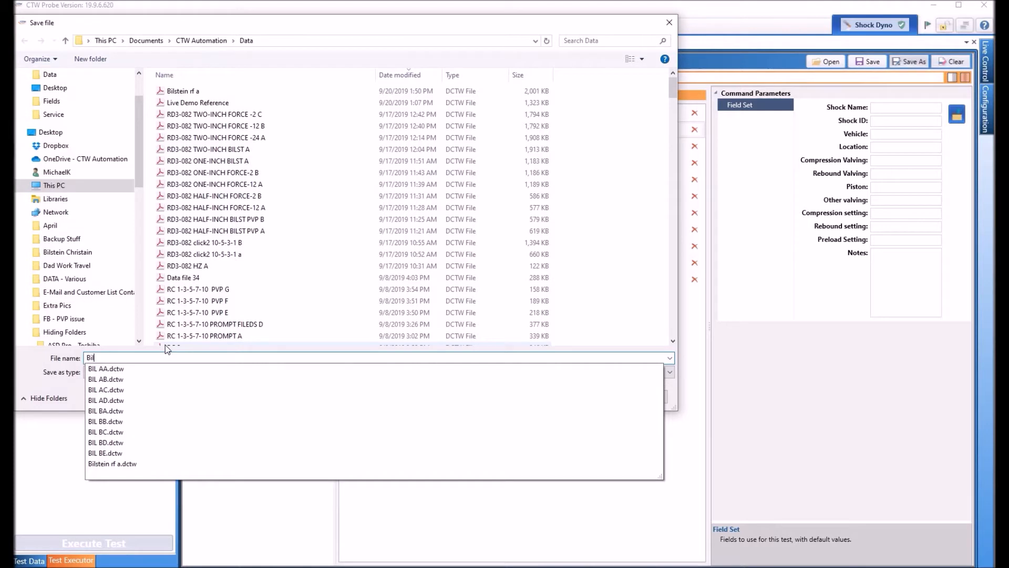
{"action": "type", "text": "D"}
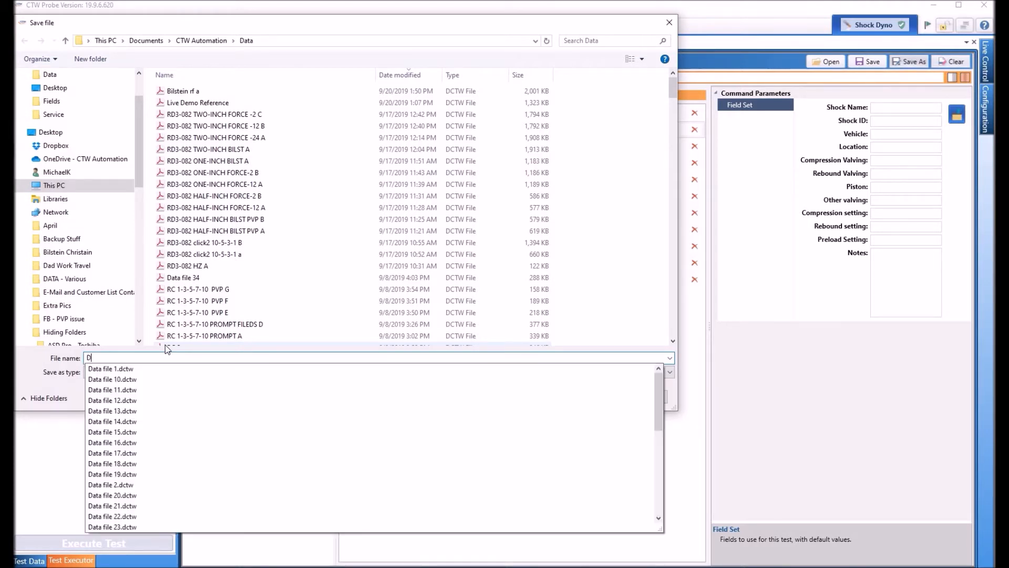
{"action": "type", "text": "EMO FIELD VIDEO"}
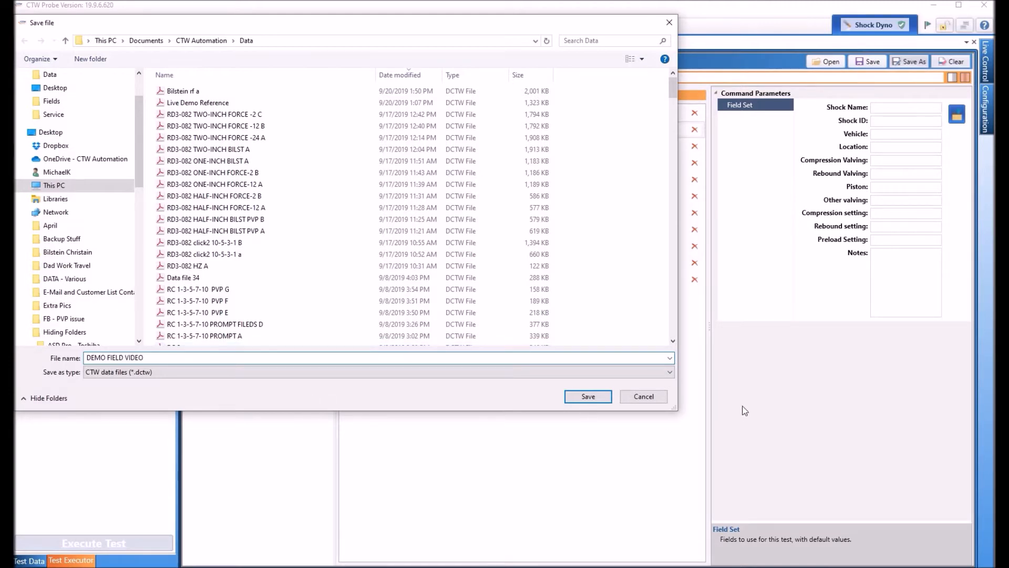
{"action": "left_click", "coordinate": [589, 397]}
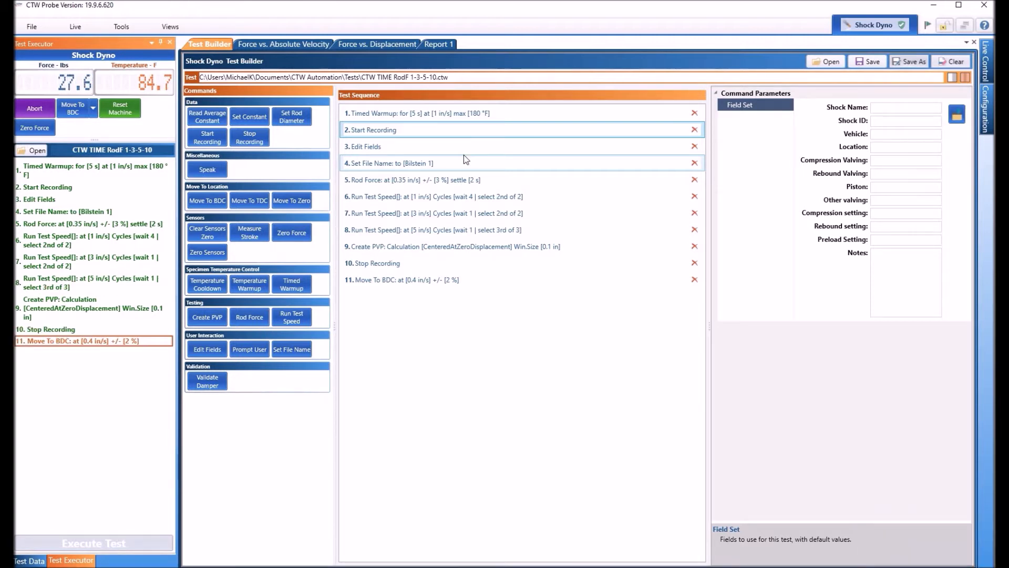
Step: Open the field editor of the 1.00 in/s DEMO FIELD VIDEO test to review its fields, then close it
{"action": "left_click", "coordinate": [289, 44]}
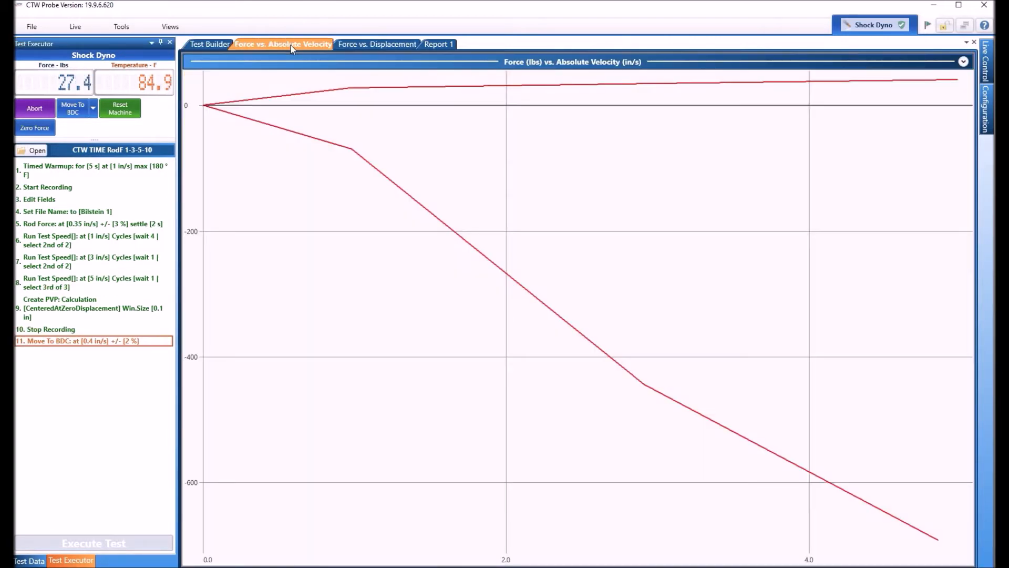
{"action": "left_click", "coordinate": [29, 561]}
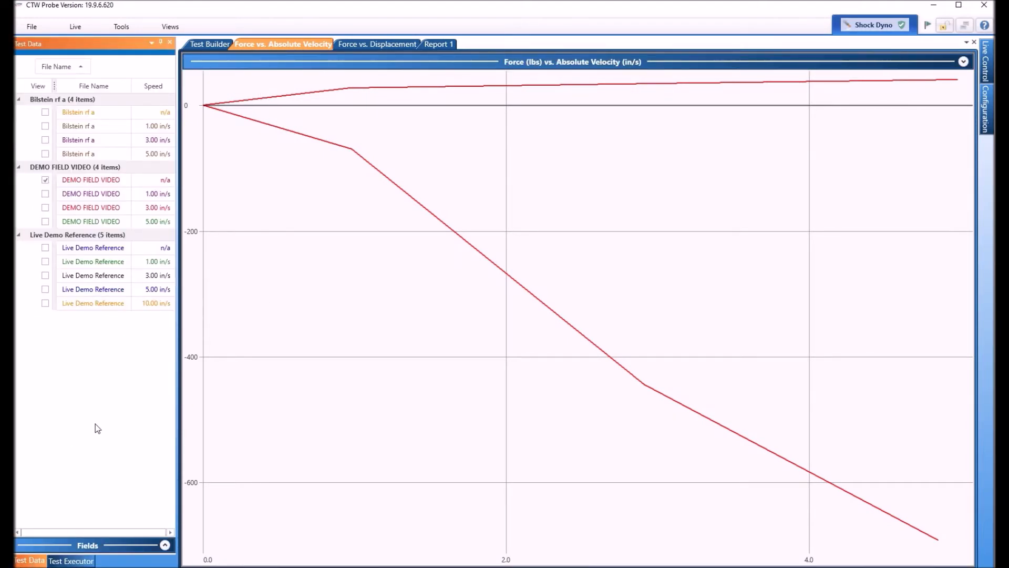
{"action": "right_click", "coordinate": [90, 193]}
{"action": "left_click", "coordinate": [117, 250]}
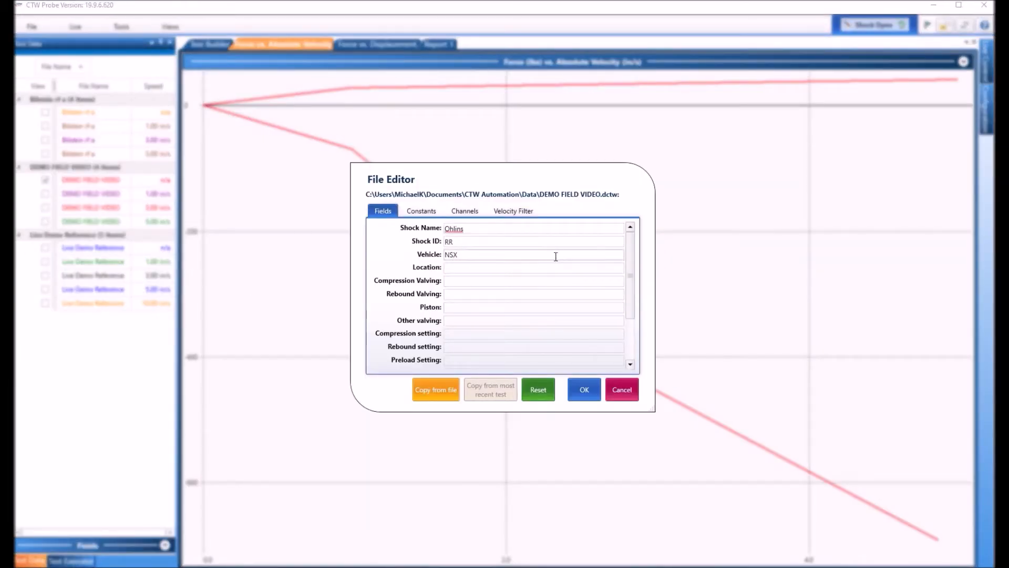
{"action": "mouse_move", "coordinate": [629, 298]}
{"action": "left_mouse_down"}
{"action": "mouse_move", "coordinate": [630, 347]}
{"action": "mouse_move", "coordinate": [629, 280]}
{"action": "left_mouse_up"}
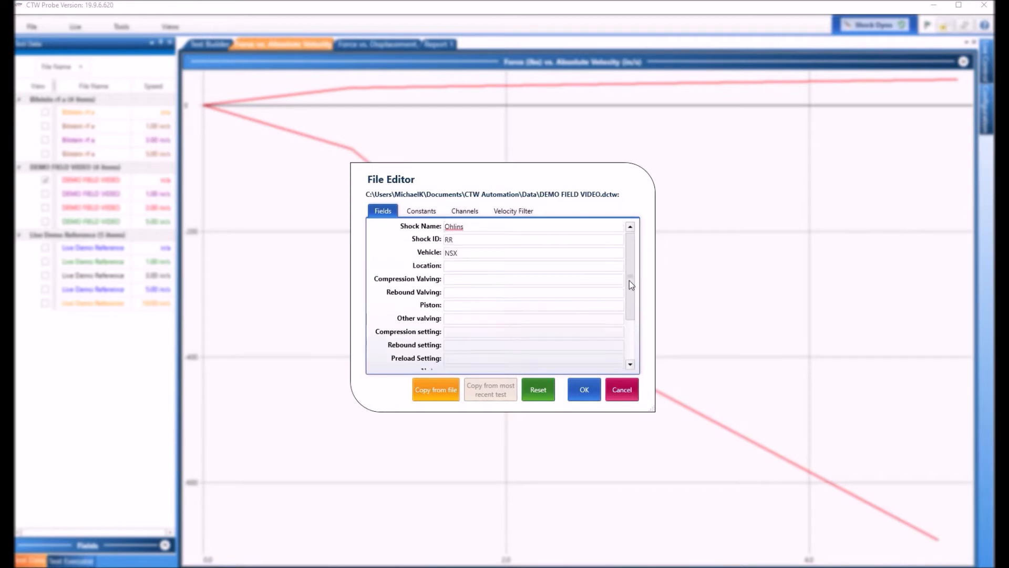
{"action": "left_click", "coordinate": [584, 390]}
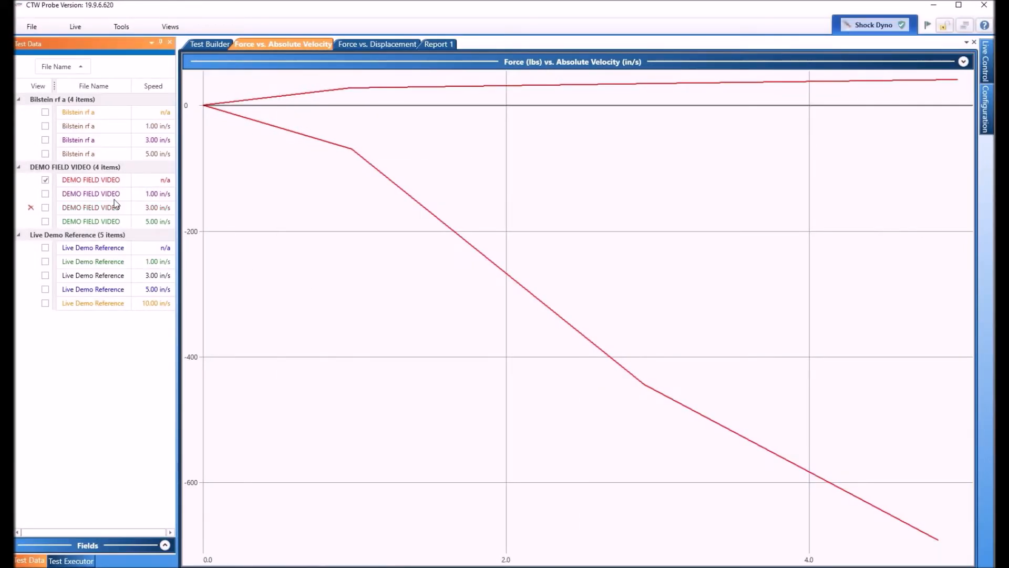
Step: Show the 1.00 in/s DEMO FIELD VIDEO curve and create a report for the selected test
{"action": "left_click", "coordinate": [45, 194]}
{"action": "right_click", "coordinate": [72, 198]}
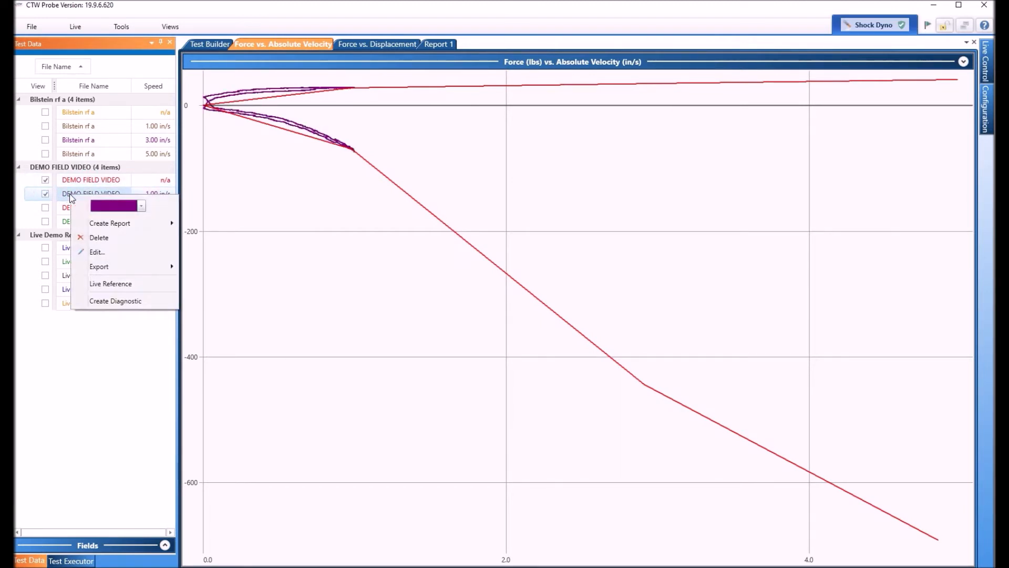
{"action": "mouse_move", "coordinate": [108, 225]}
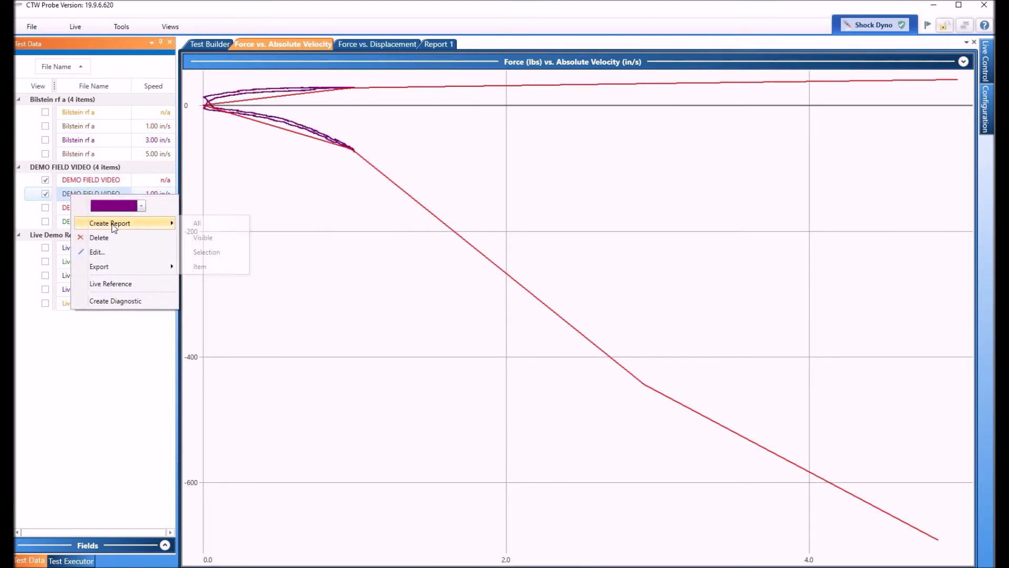
{"action": "left_click", "coordinate": [206, 252]}
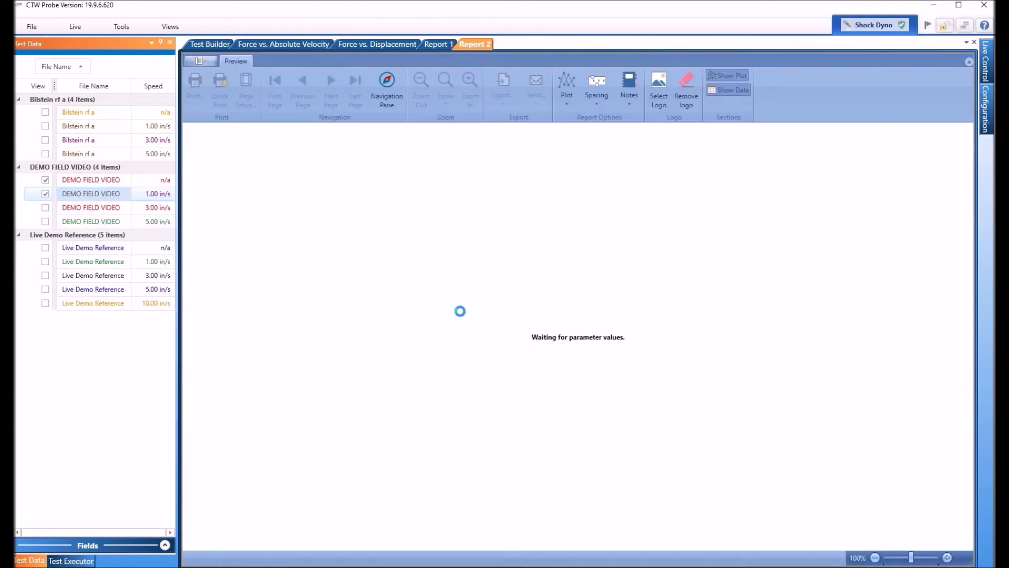
{"action": "scroll", "coordinate": [639, 300], "scroll_direction": "down", "scroll_amount": 4}
{"action": "scroll", "coordinate": [632, 305], "scroll_direction": "down", "scroll_amount": 4}
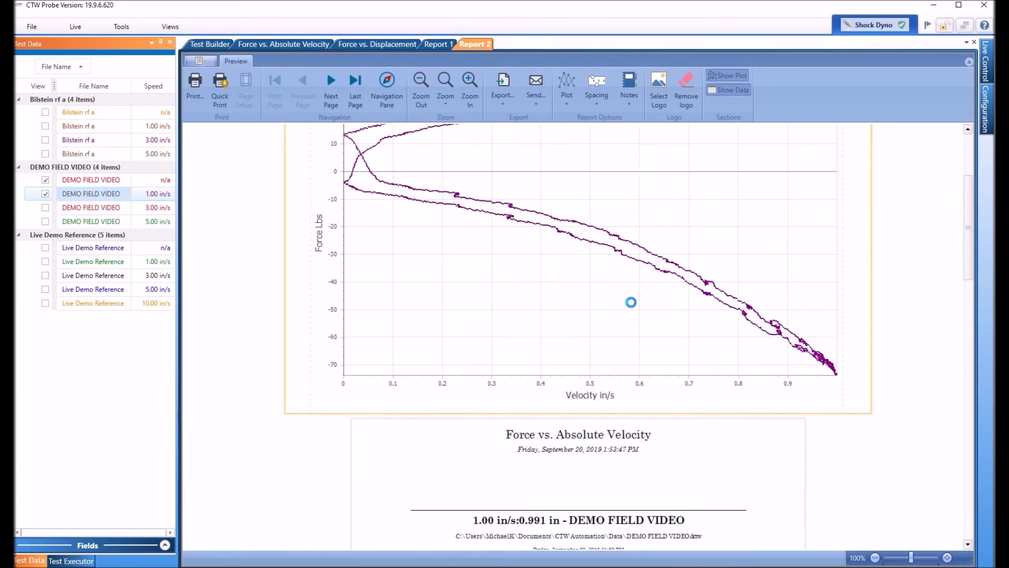
{"action": "scroll", "coordinate": [630, 301], "scroll_direction": "down", "scroll_amount": 3}
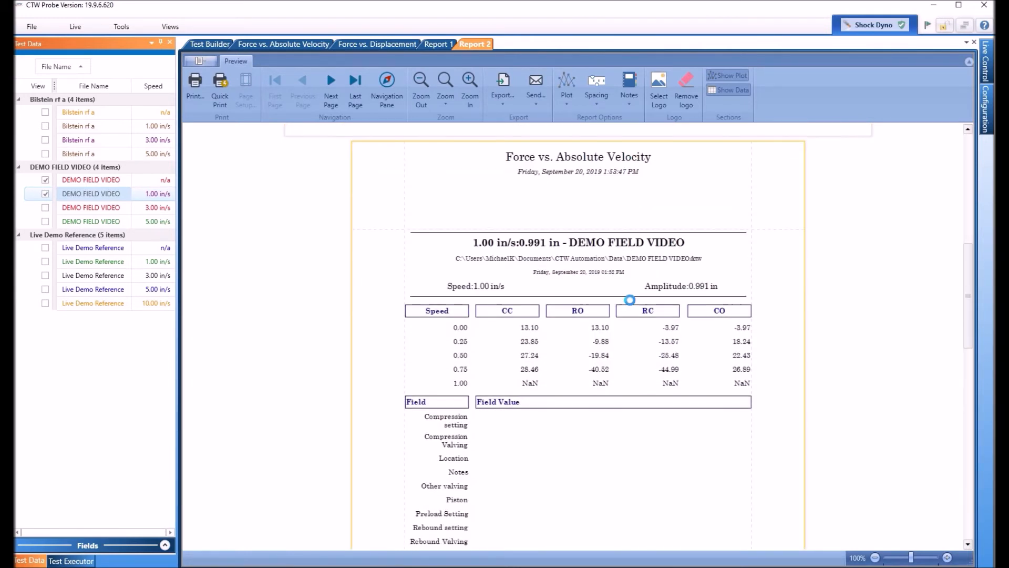
{"action": "scroll", "coordinate": [630, 299], "scroll_direction": "down", "scroll_amount": 3}
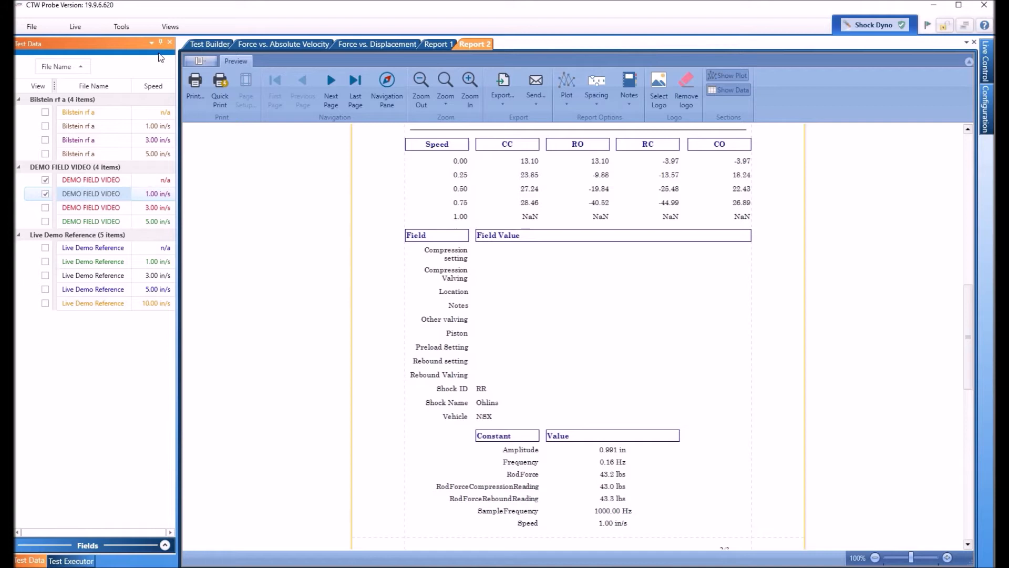
{"action": "left_click", "coordinate": [211, 42]}
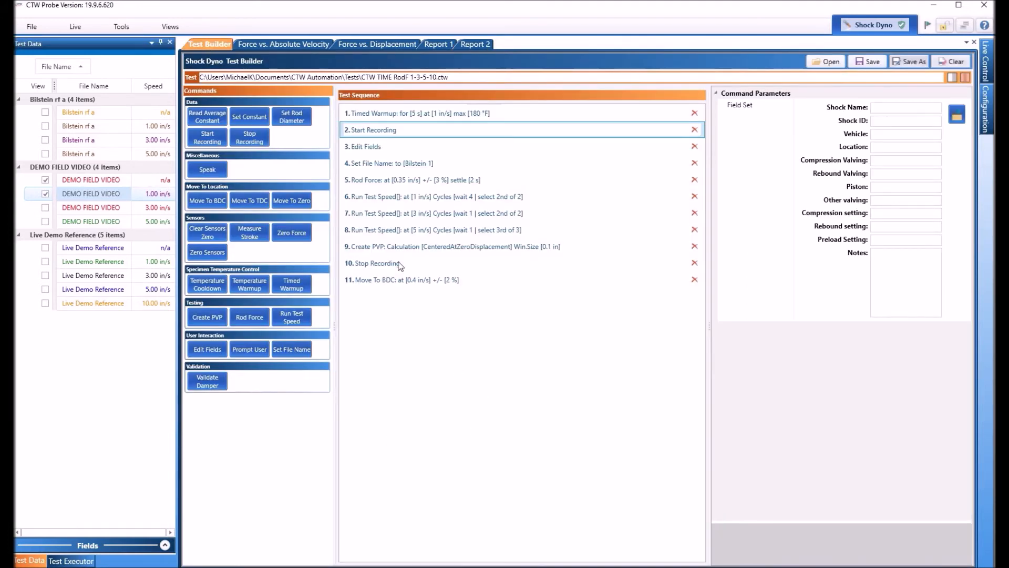